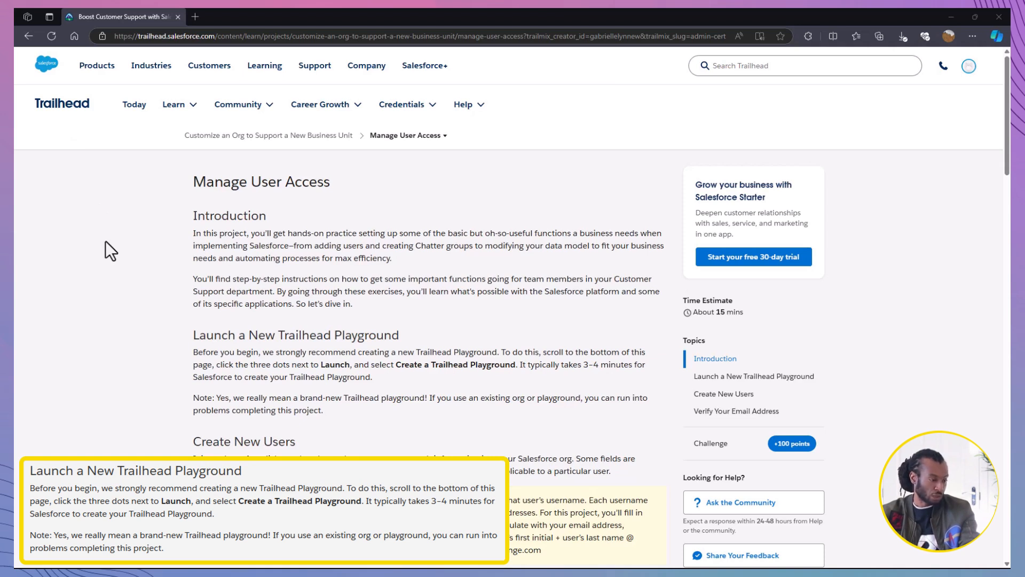
# Step: Create a Trailhead Playground named The Declarative Academy for the Manage User Access project step
pyautogui.scroll(-20, 106, 241)
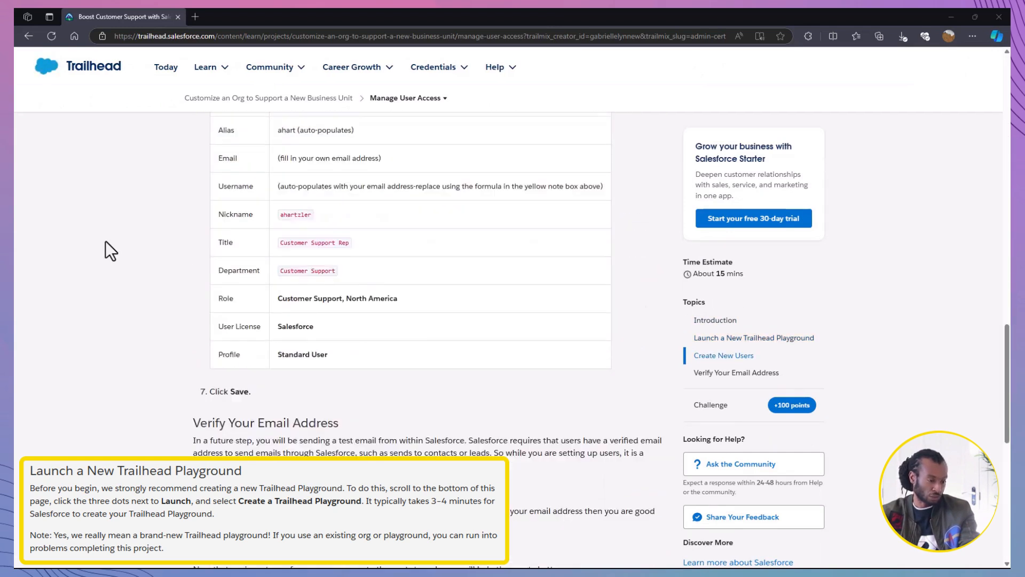
pyautogui.scroll(-3, 104, 241)
pyautogui.scroll(2, 105, 241)
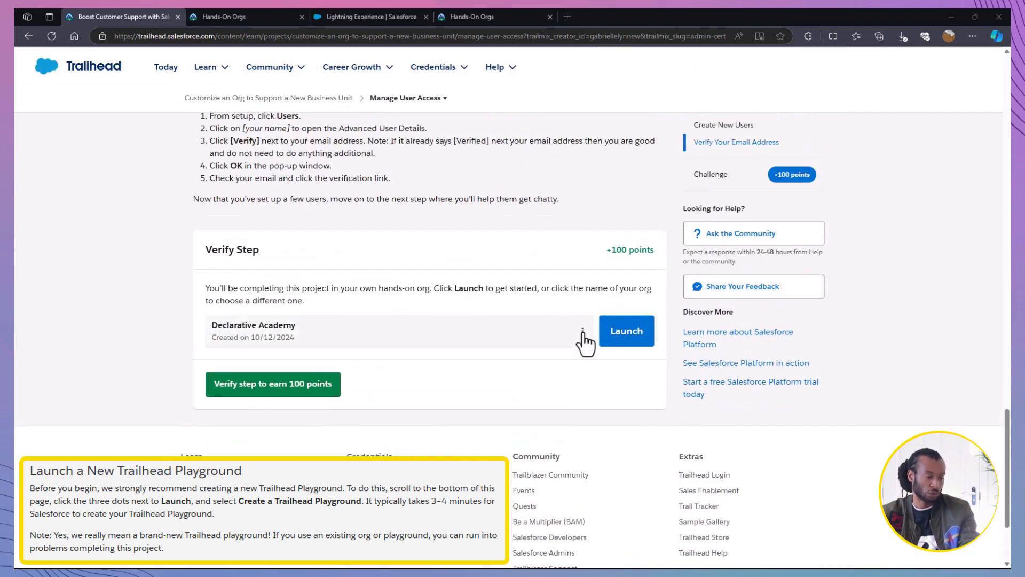
pyautogui.click(583, 333)
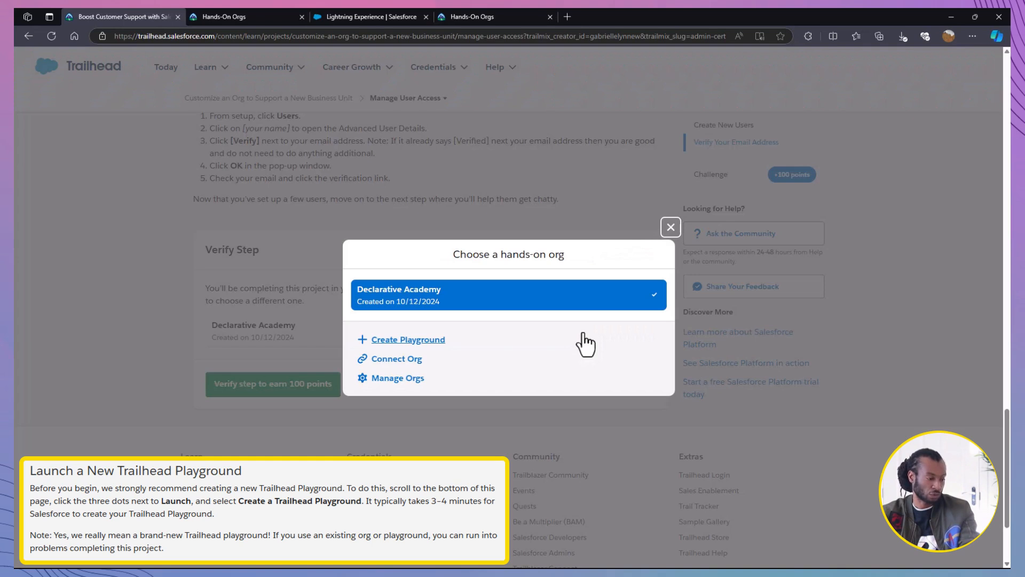
pyautogui.click(423, 341)
pyautogui.hotkey('ctrl', 'a')
pyautogui.write('The Declarative Academ')
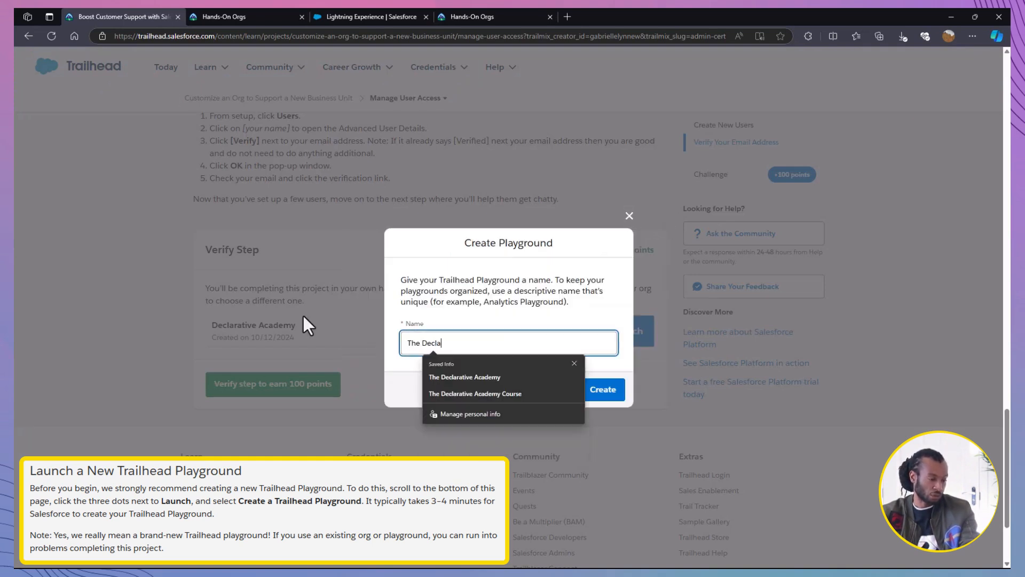
pyautogui.write('y')
pyautogui.click(603, 389)
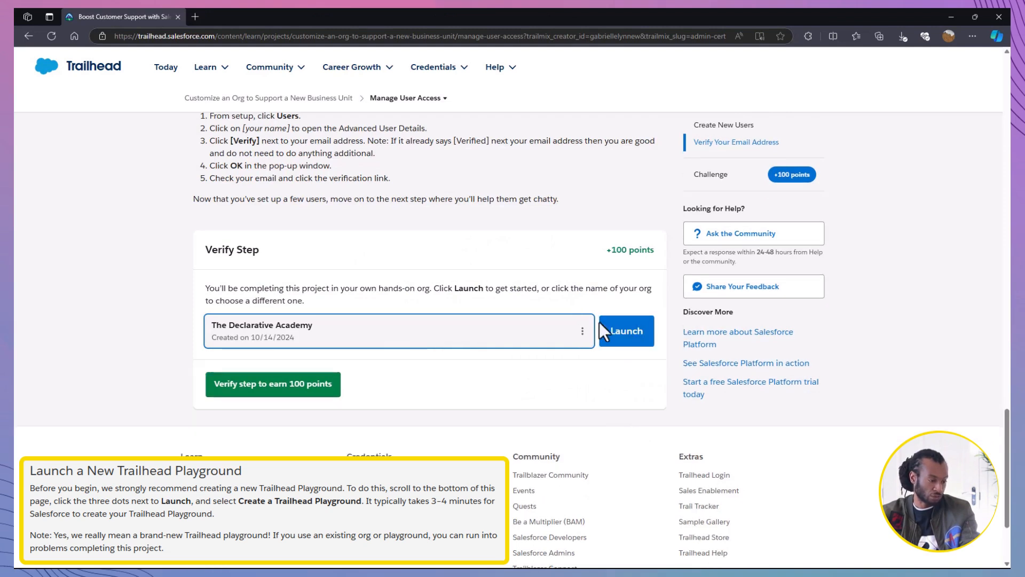
# Step: Launch the new playground and open its Setup area
pyautogui.click(600, 323)
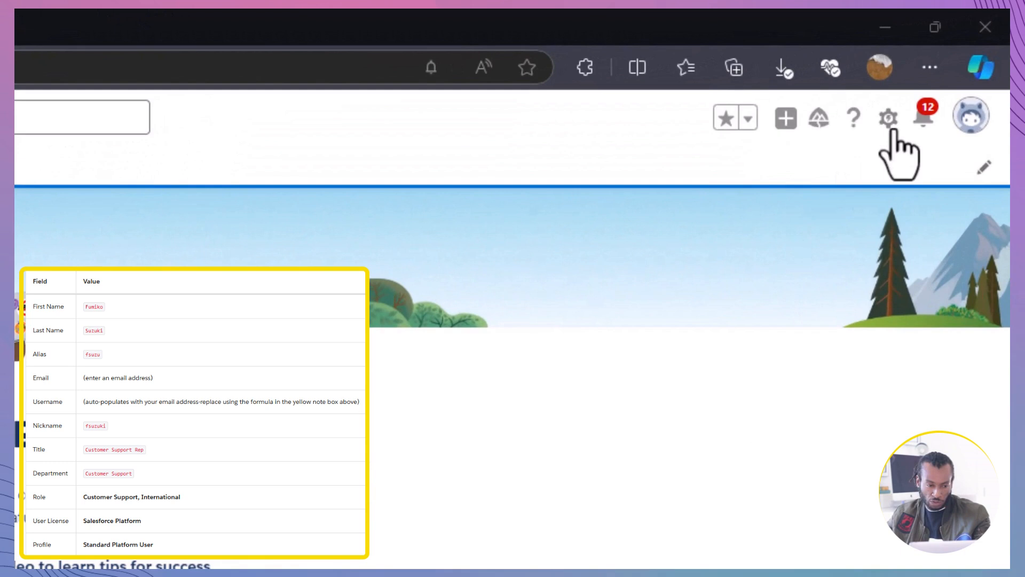
pyautogui.click(890, 127)
pyautogui.click(810, 224)
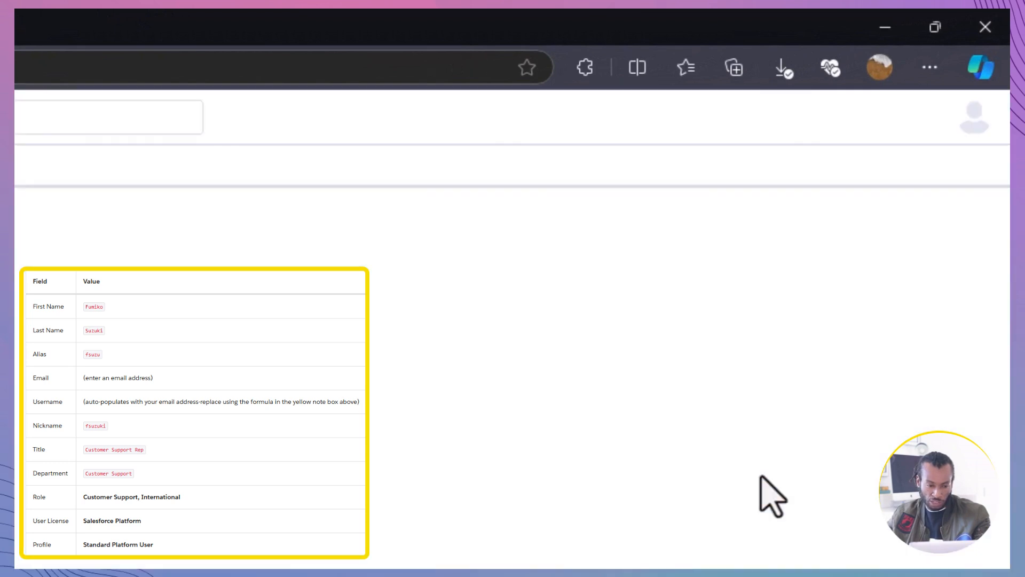
# Step: Find and open the Users page in Setup and dismiss the Go Mobile pop-up
pyautogui.click(191, 224)
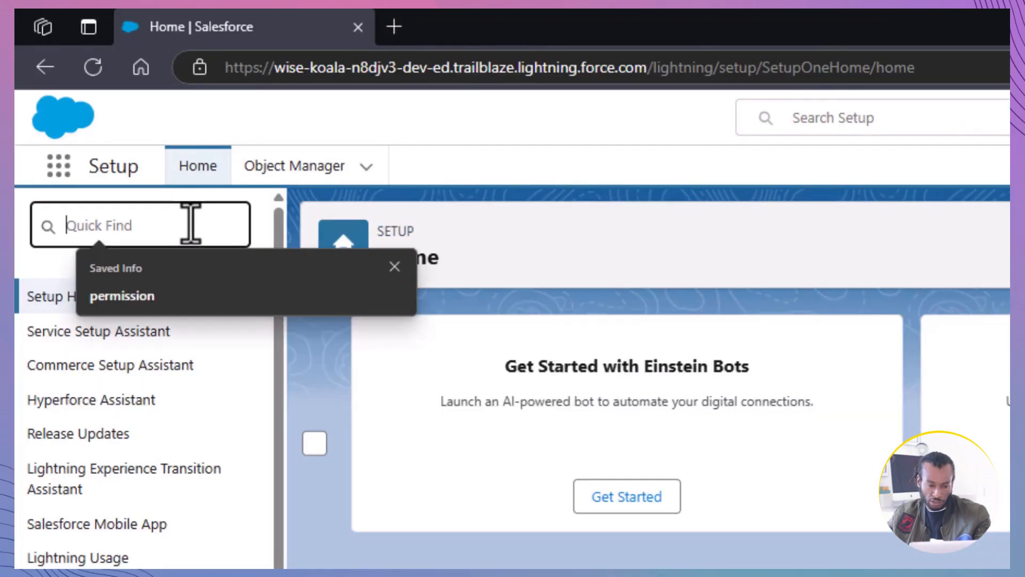
pyautogui.write('users')
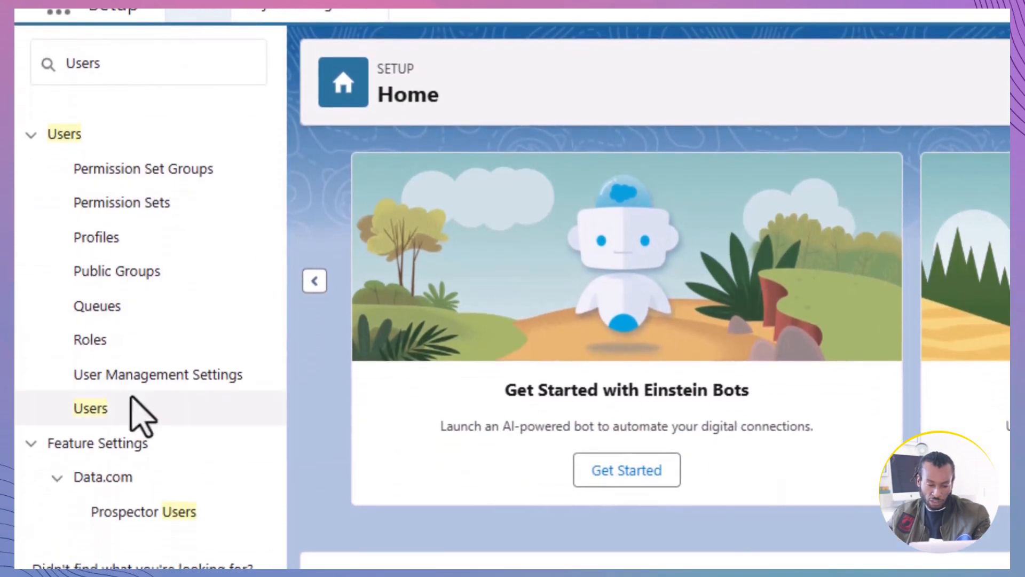
pyautogui.click(91, 410)
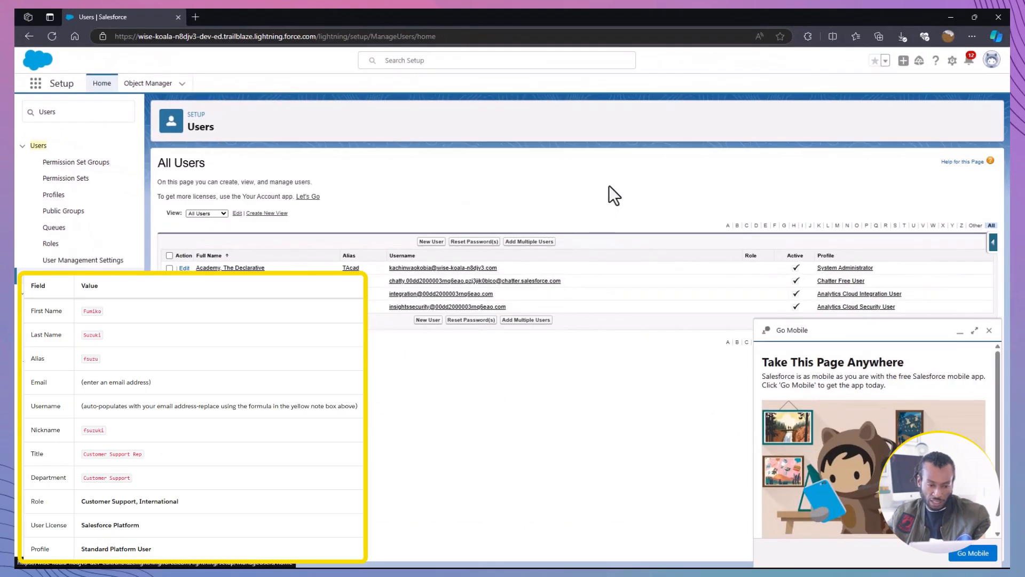
pyautogui.click(990, 331)
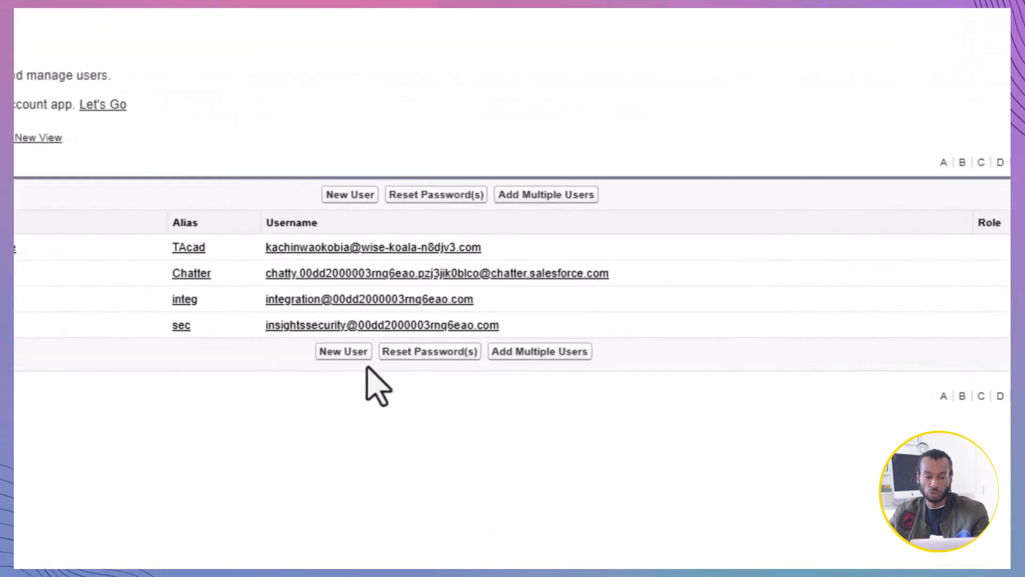
pyautogui.click(345, 352)
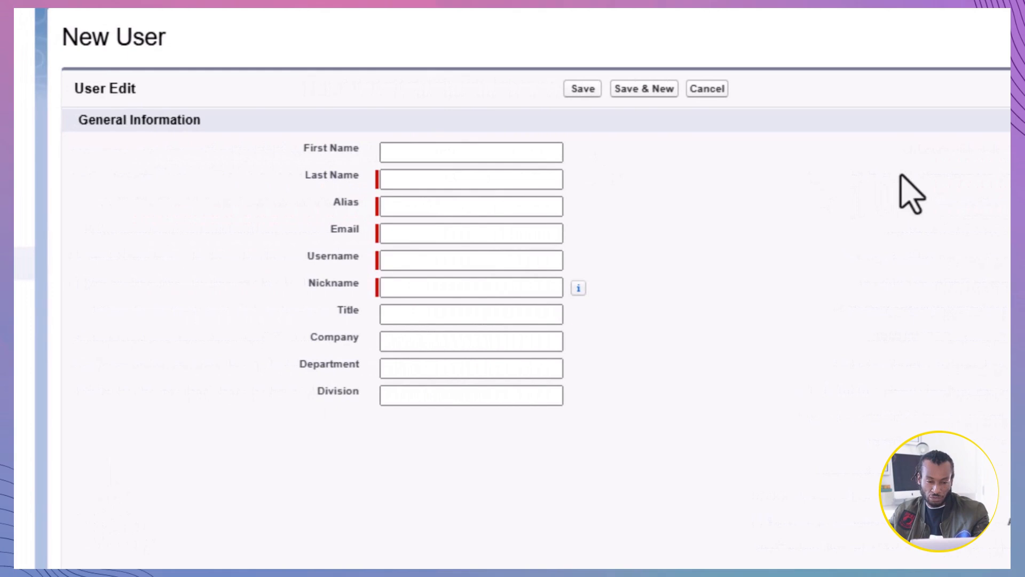
pyautogui.click(473, 153)
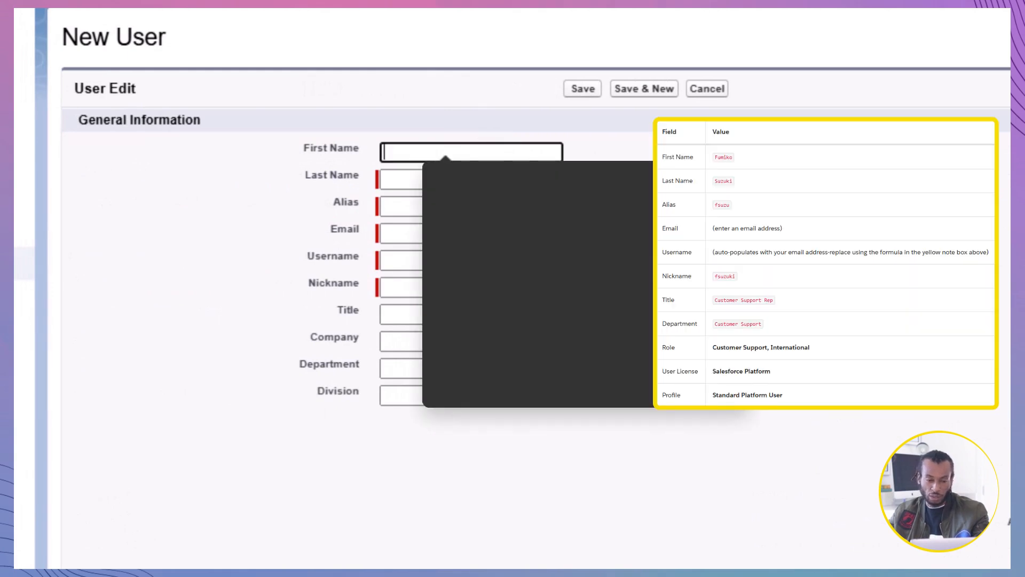
pyautogui.write('Fumiko')
pyautogui.click(475, 178)
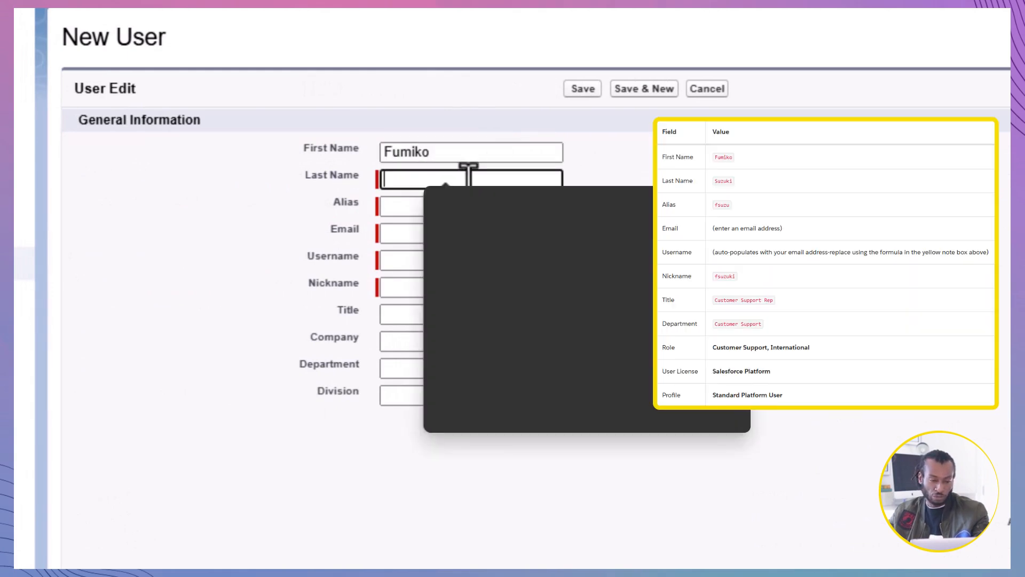
pyautogui.write('Suzuki')
pyautogui.click(472, 206)
pyautogui.write('fsuzu')
pyautogui.click(724, 386)
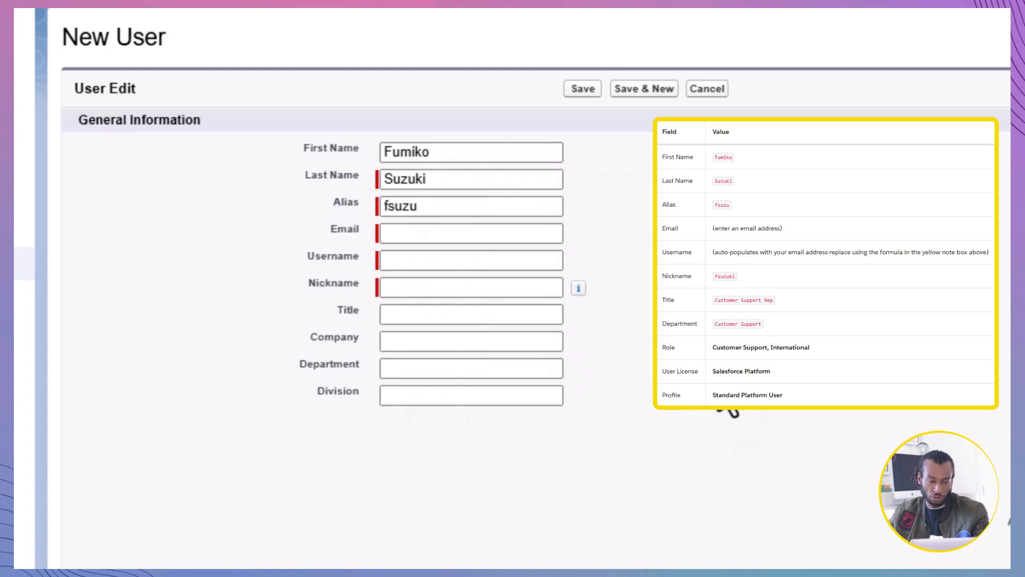
# Step: Fill in the new user's email address and replace the auto-filled username with a unique one following the project's formula
pyautogui.click(530, 232)
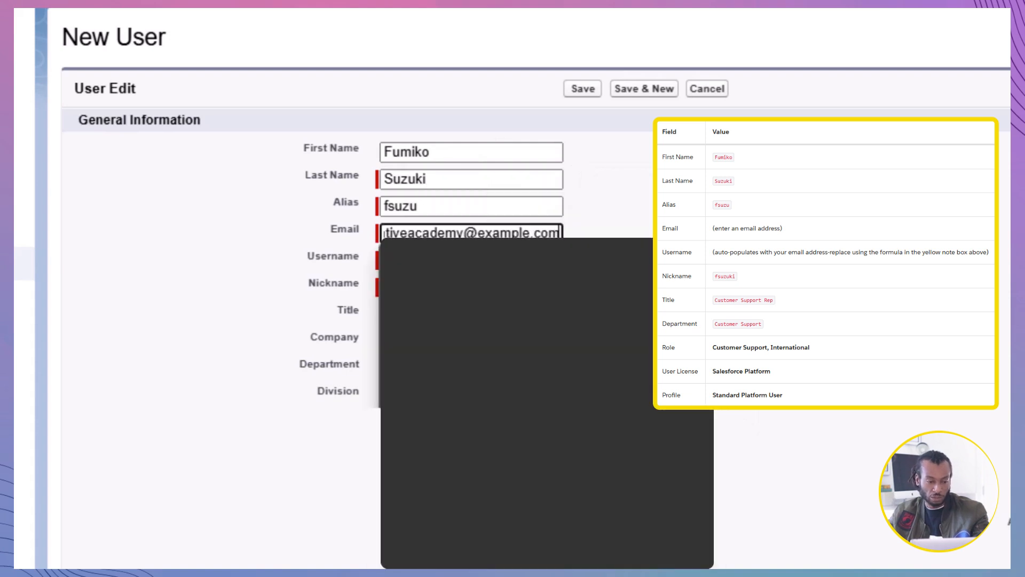
pyautogui.click(497, 300)
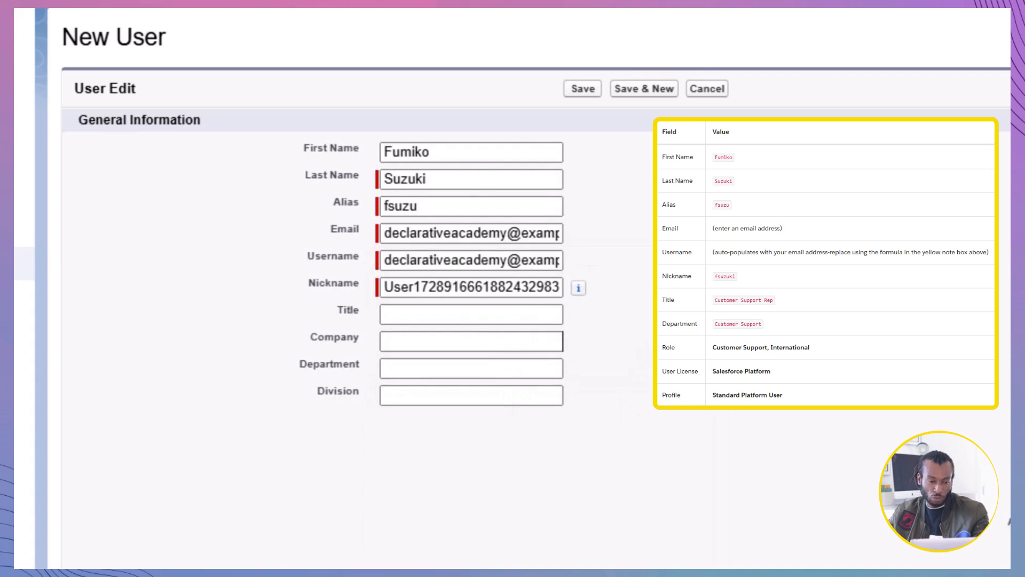
pyautogui.click(458, 260)
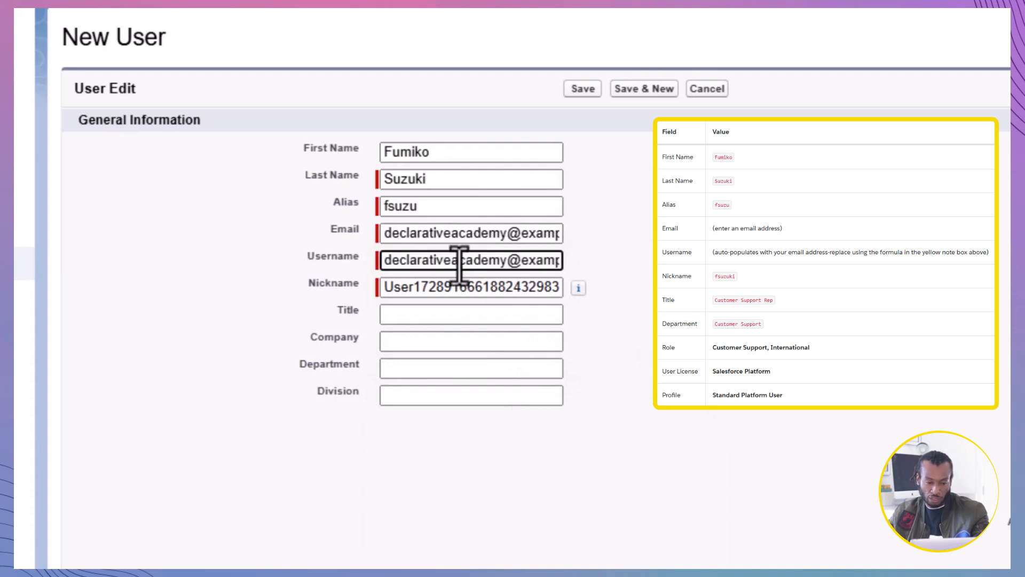
pyautogui.hotkey('ctrl', 'a')
pyautogui.write('v')
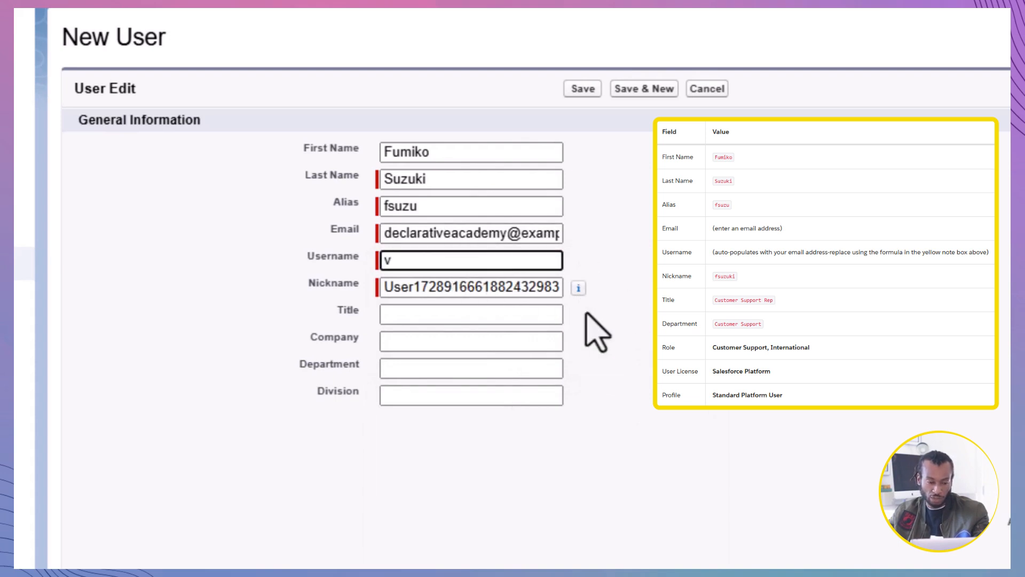
pyautogui.hotkey('ctrl', 'v')
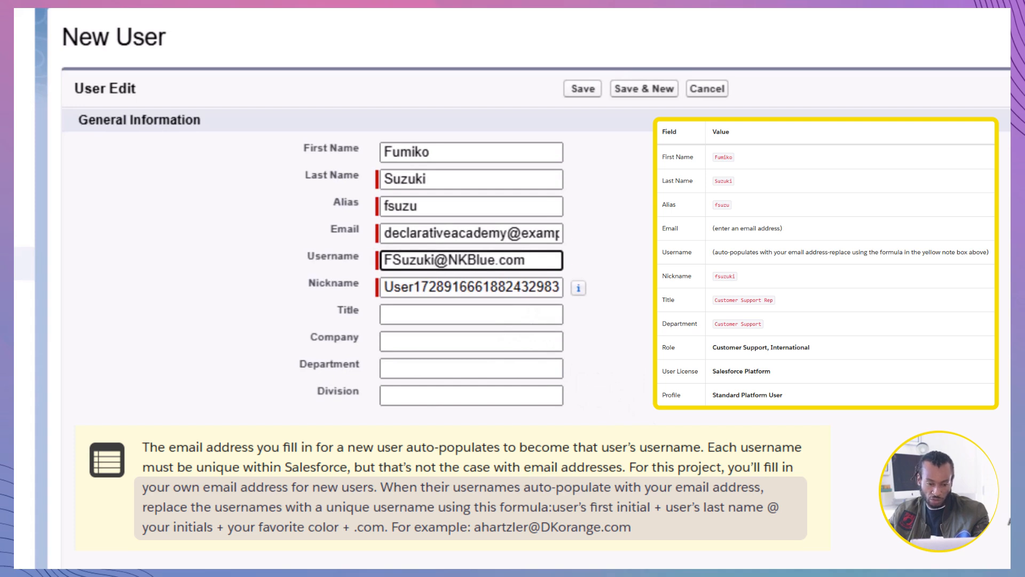
pyautogui.click(894, 396)
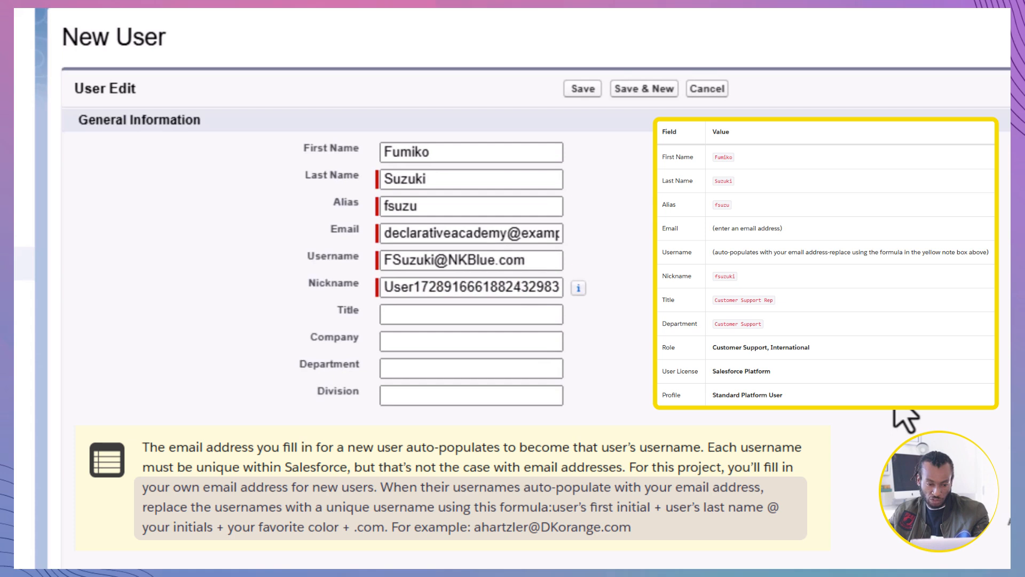
# Step: Replace the nickname with the user's last name and set the title to Customer Support Rep
pyautogui.tripleClick(395, 288)
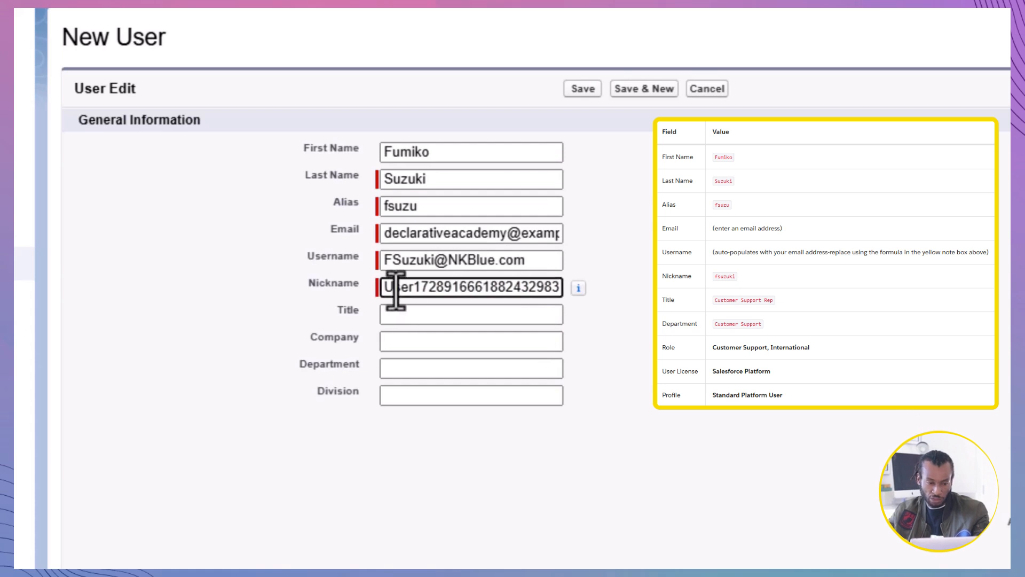
pyautogui.write('Suzuki')
pyautogui.click(485, 314)
pyautogui.write('C')
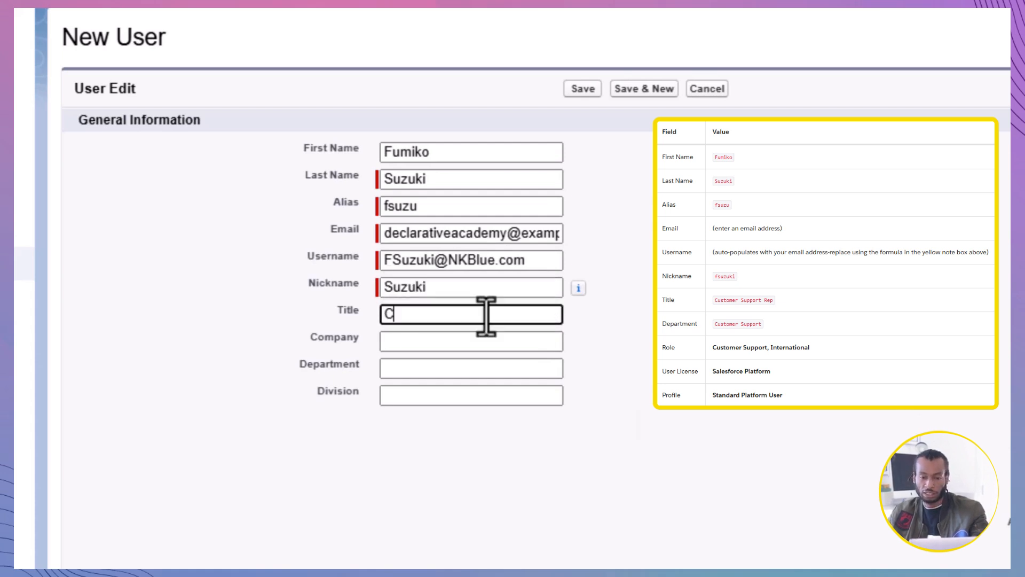
pyautogui.write('ustomer Support Rep')
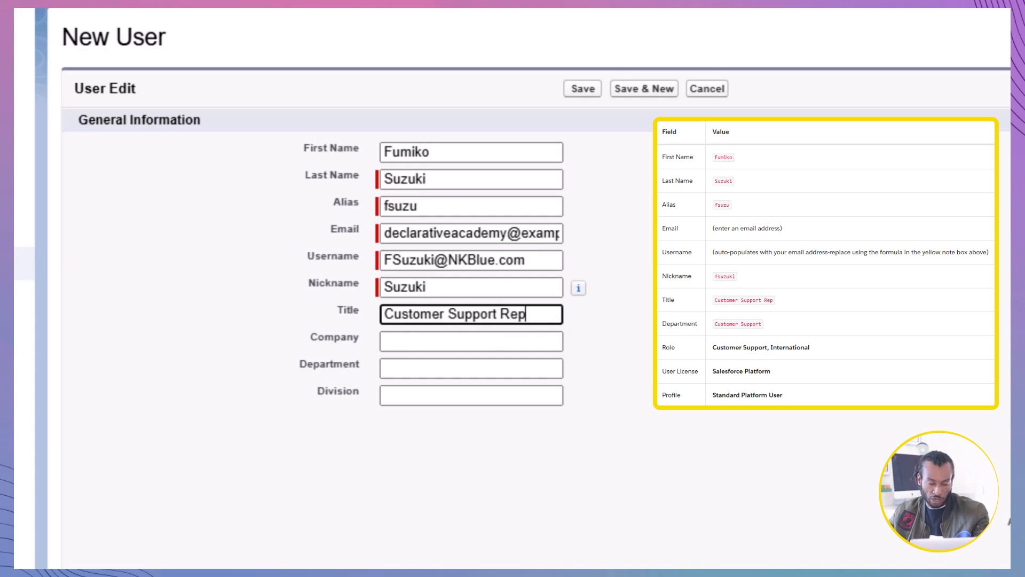
# Step: Set the new user's department to Customer Support
pyautogui.click(513, 367)
pyautogui.write('Customer S')
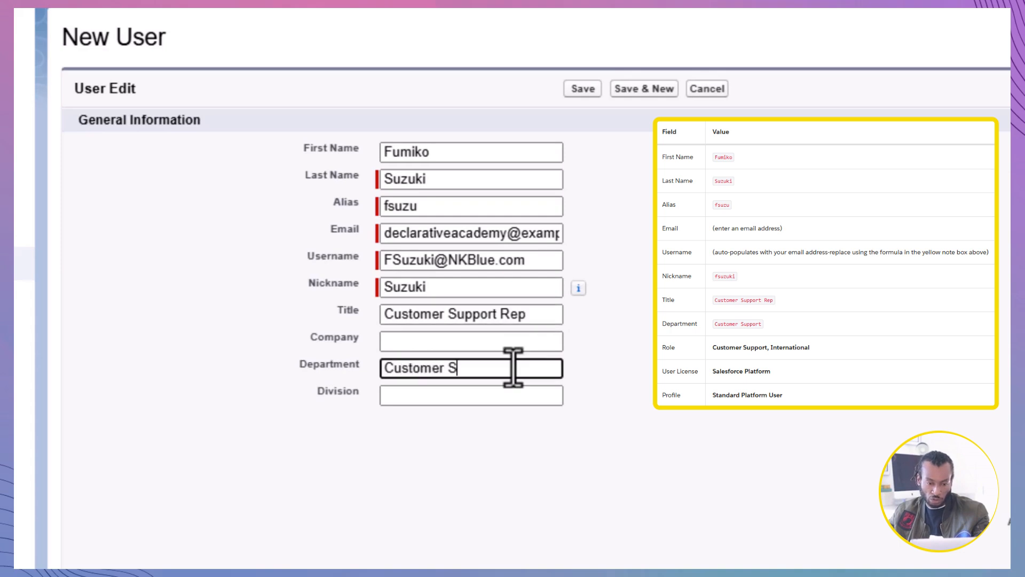
pyautogui.write('upport')
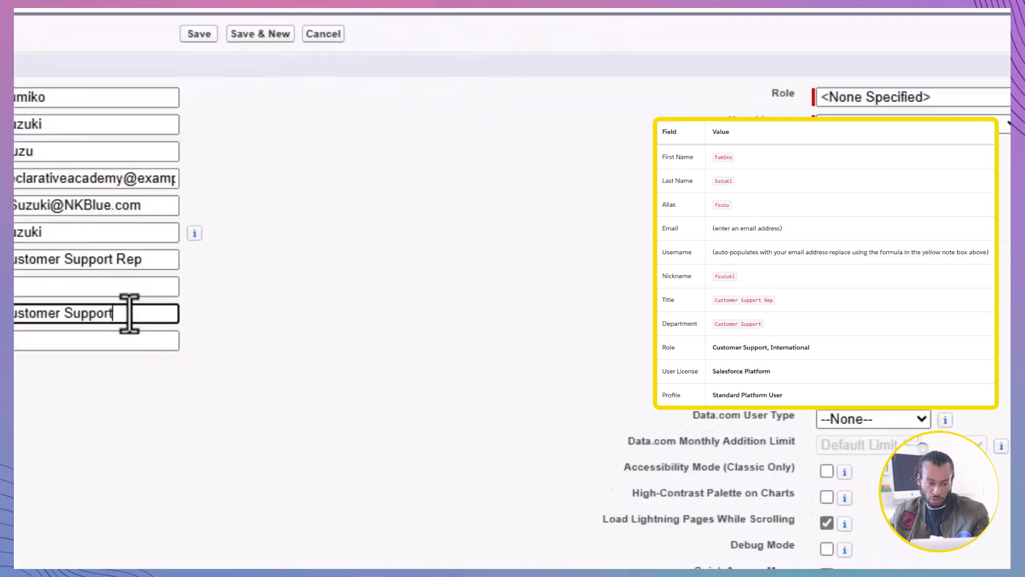
# Step: Assign the role Customer Support, International, with the Salesforce user license and the Custom: Support Profile profile
pyautogui.click(635, 52)
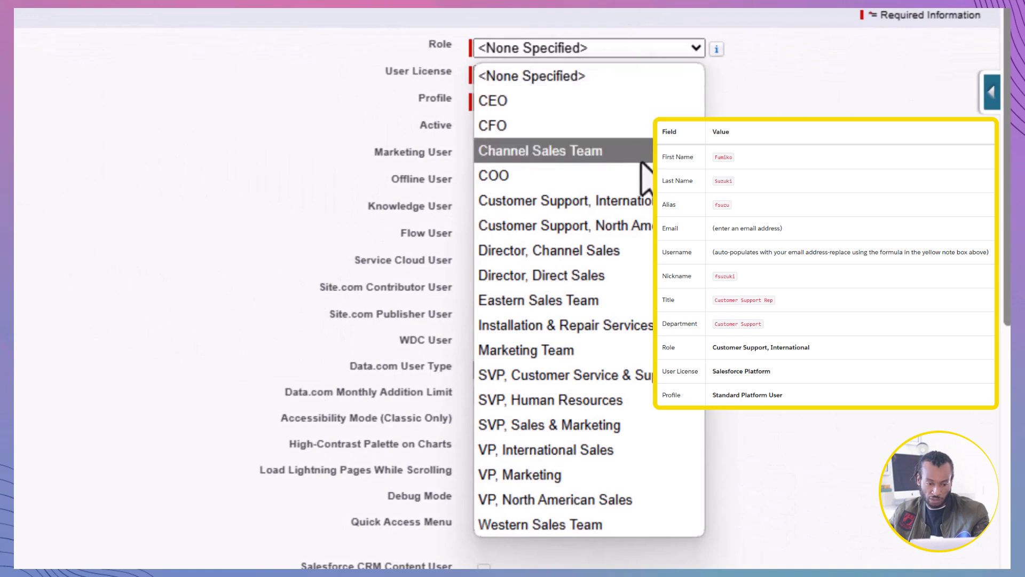
pyautogui.click(637, 203)
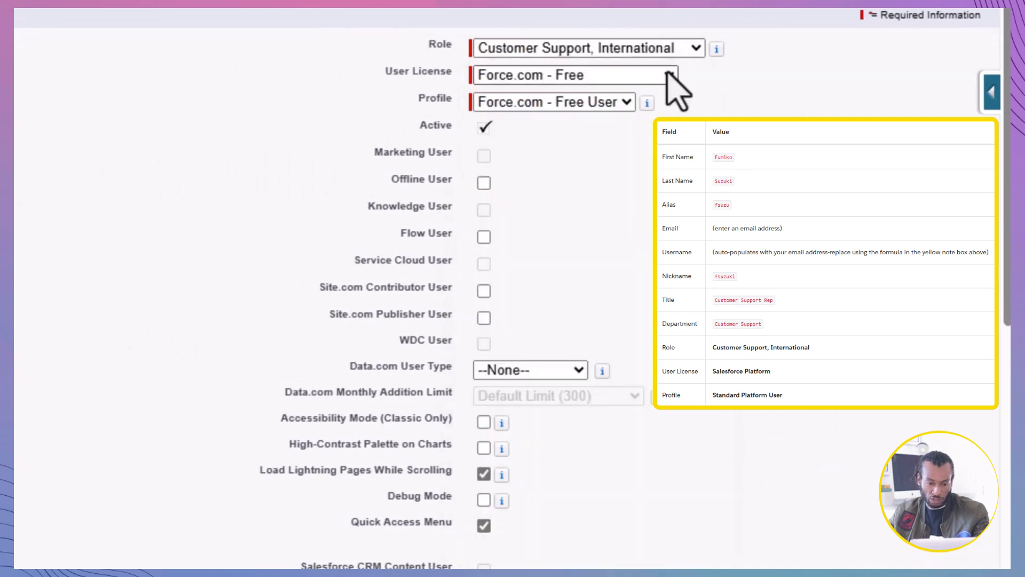
pyautogui.click(669, 75)
pyautogui.click(607, 249)
pyautogui.click(628, 107)
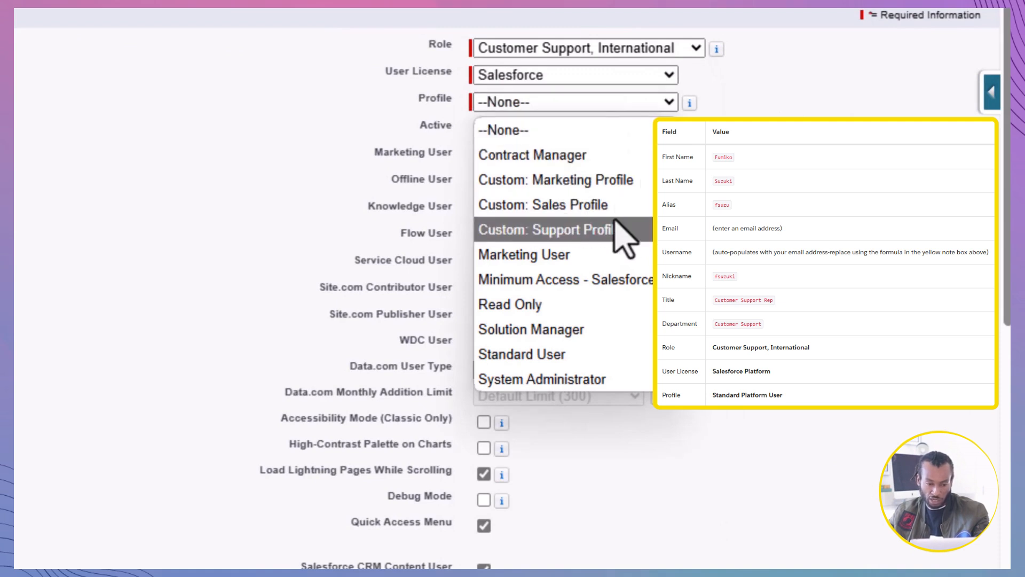
pyautogui.click(615, 224)
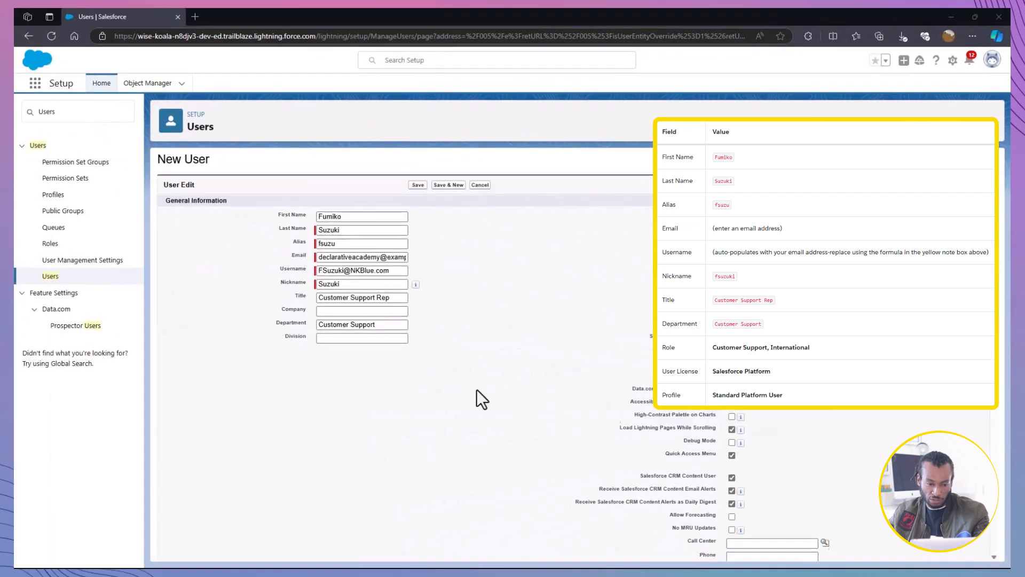
# Step: Set the new user's time zone to (GMT+09:00) Japan Standard Time (Asia/Tokyo)
pyautogui.scroll(-7, 477, 390)
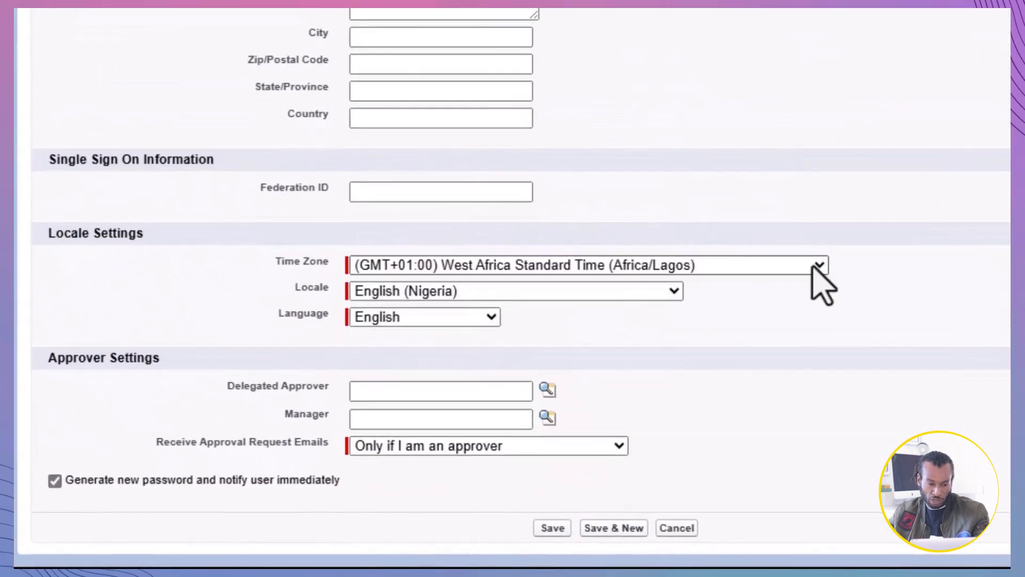
pyautogui.click(548, 448)
pyautogui.scroll(20, 664, 128)
pyautogui.scroll(12, 663, 133)
pyautogui.scroll(-3, 659, 134)
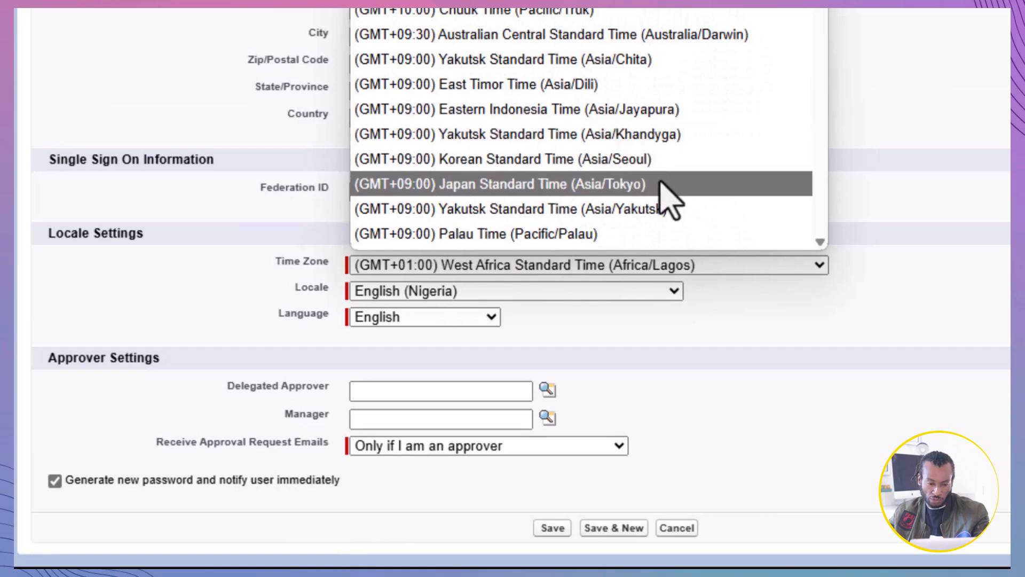
pyautogui.click(696, 185)
# Step: Set the new user's locale to Japanese (Japan)
pyautogui.click(674, 291)
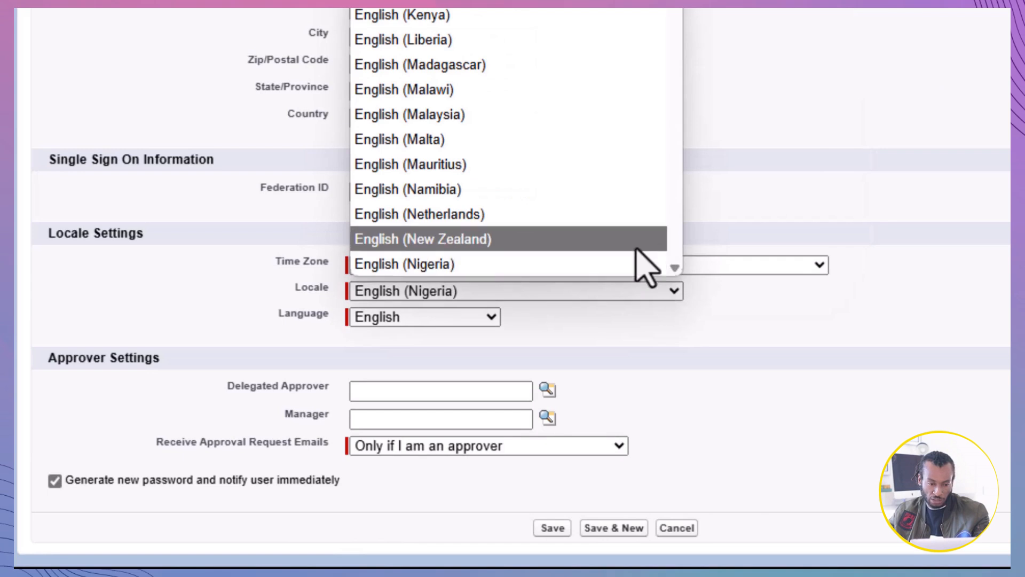
pyautogui.scroll(-15, 630, 235)
pyautogui.scroll(-4, 623, 219)
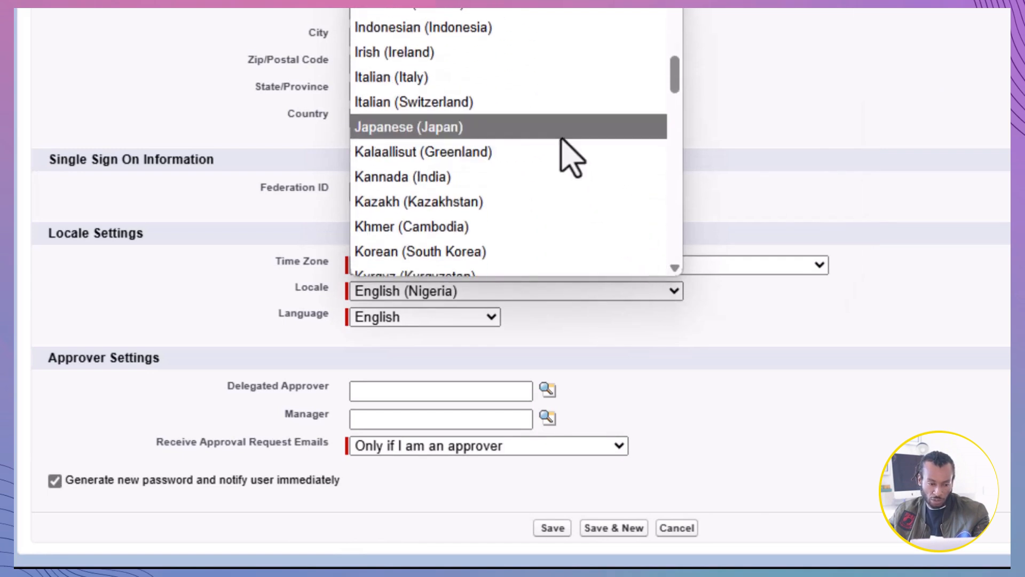
pyautogui.click(562, 134)
# Step: Set the new user's language to Japanese and save the user record
pyautogui.click(499, 318)
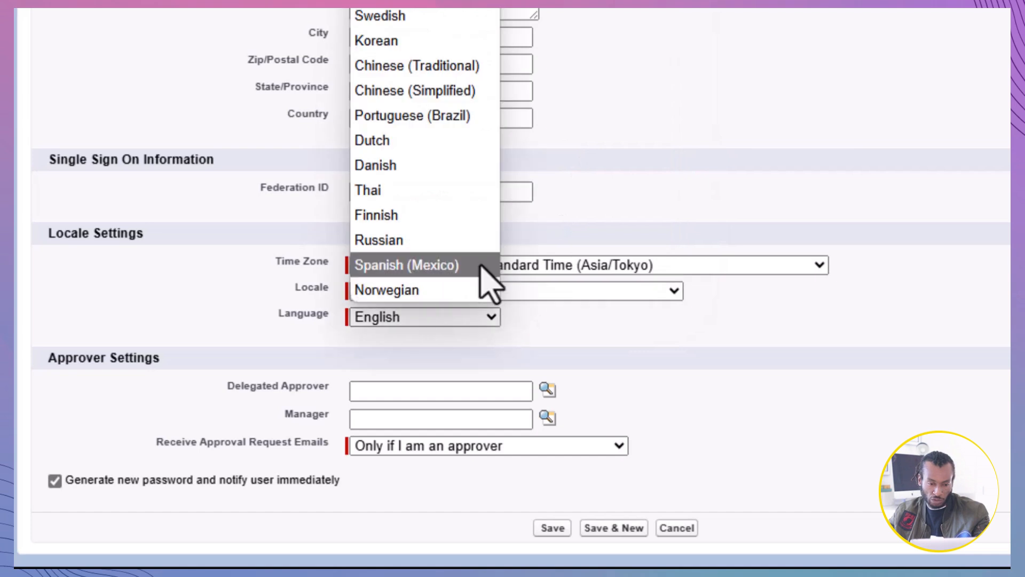
pyautogui.click(421, 0)
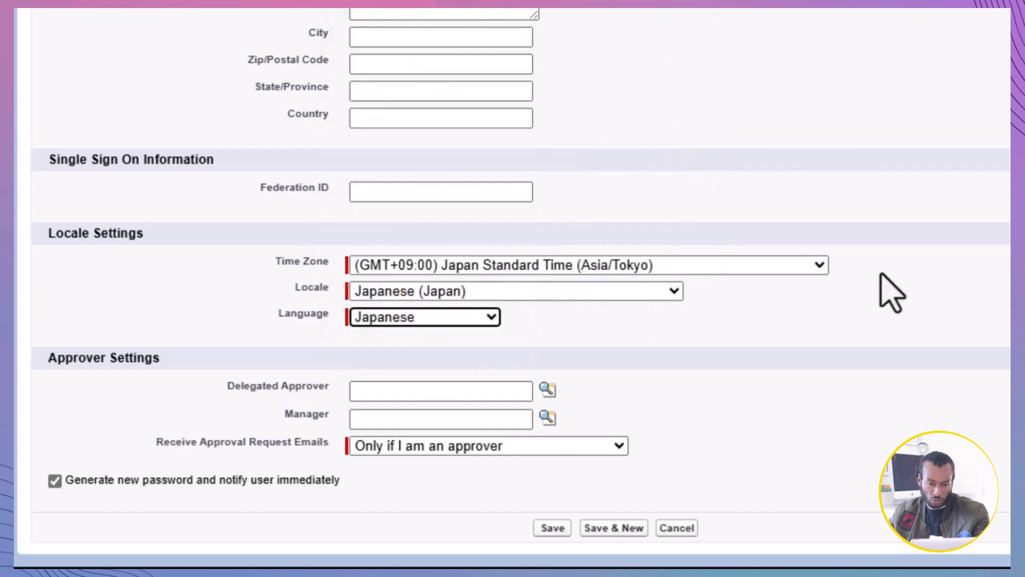
pyautogui.click(551, 527)
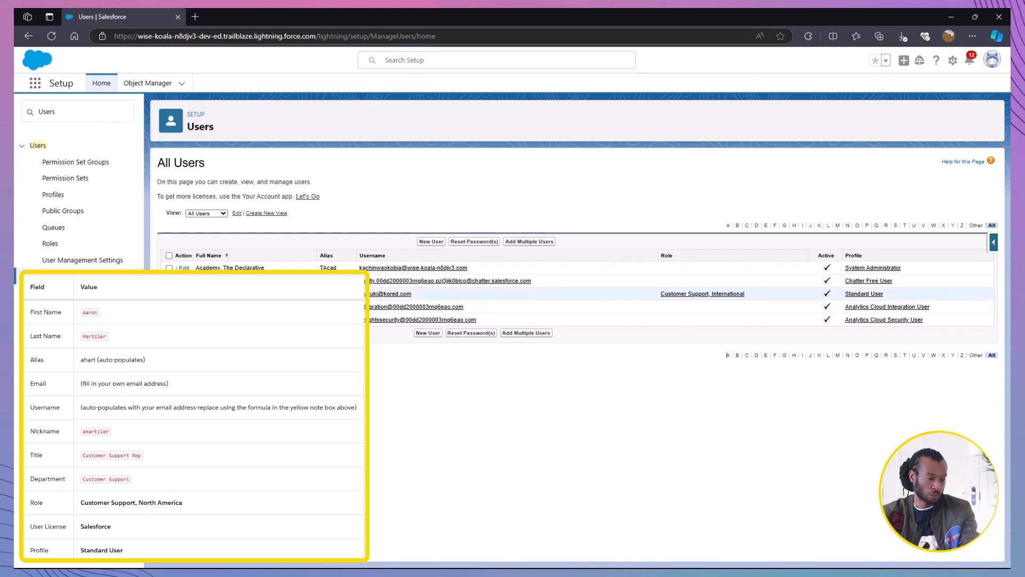
# Step: Start another new user record and enter the user's first and last name
pyautogui.click(427, 242)
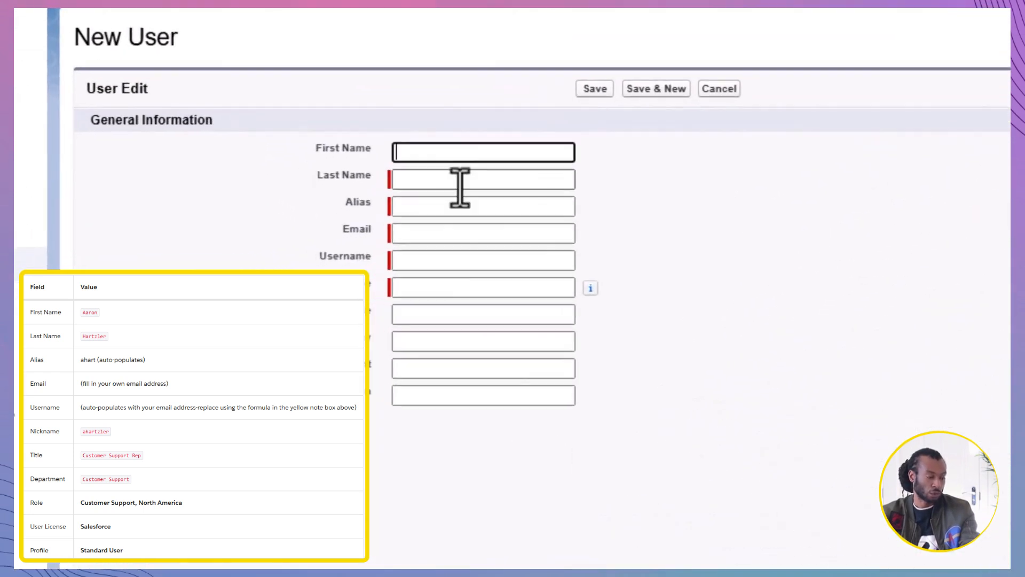
pyautogui.click(389, 42)
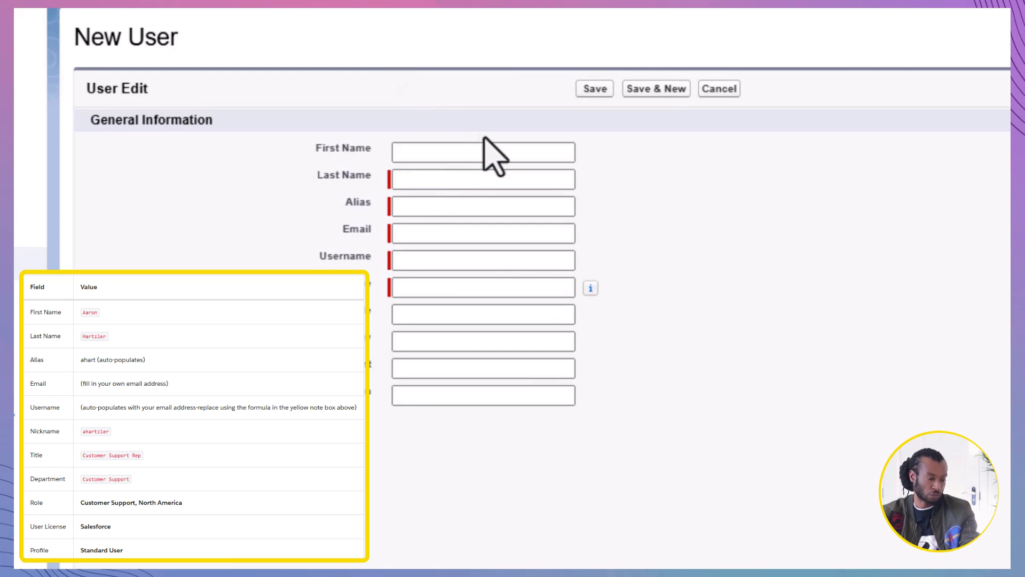
pyautogui.click(484, 140)
pyautogui.write('Aaron')
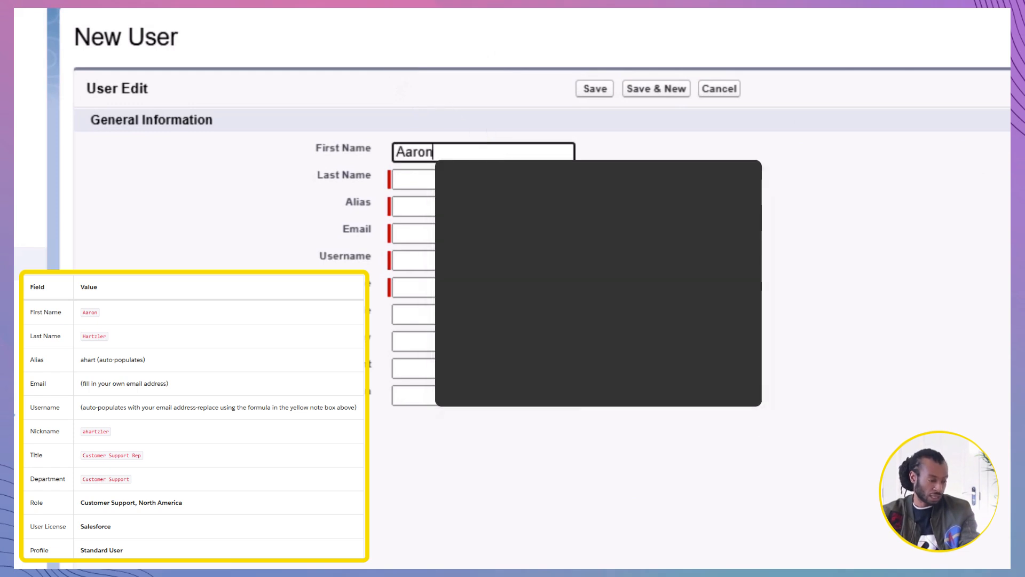
pyautogui.click(469, 176)
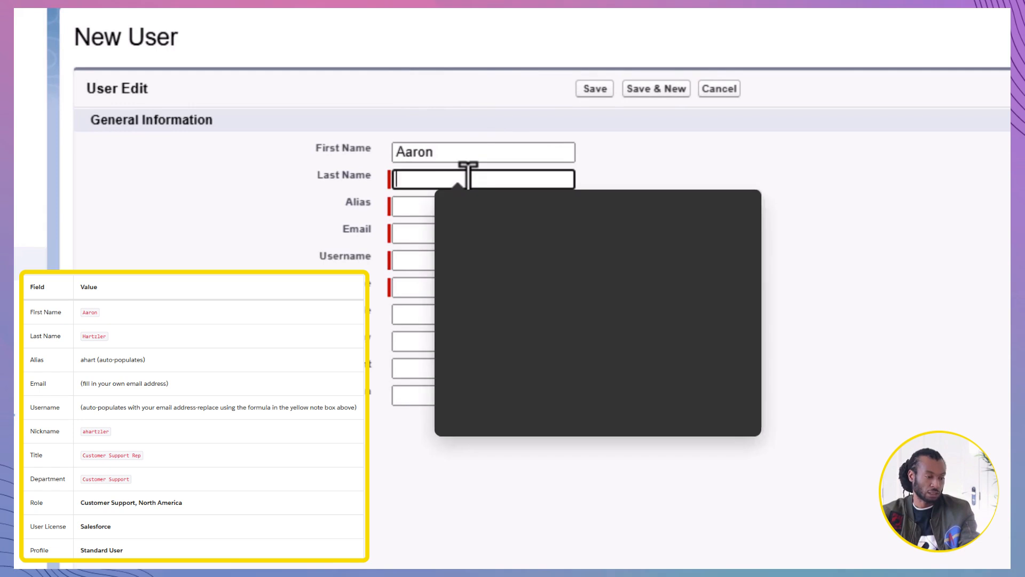
pyautogui.write('Hartzler')
pyautogui.click(771, 297)
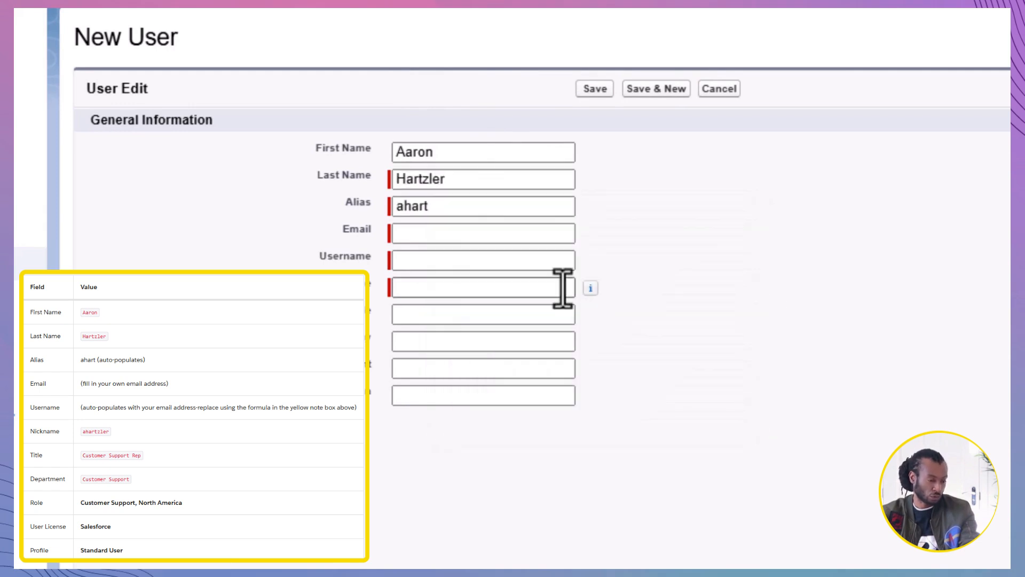
# Step: Fill in the second user's email address and replace the auto-filled username with the user's own username
pyautogui.click(453, 229)
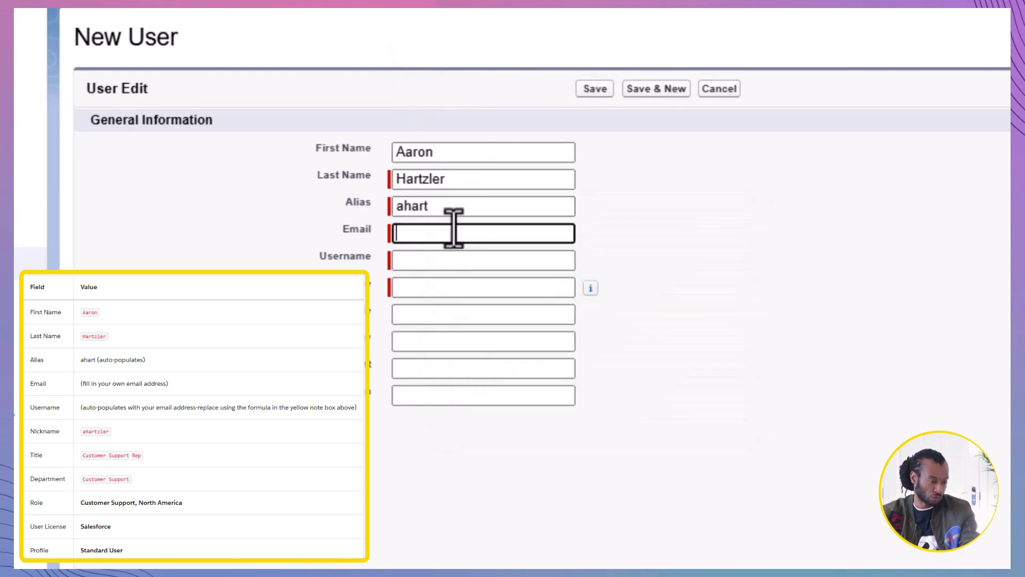
pyautogui.hotkey('ctrl', 'v')
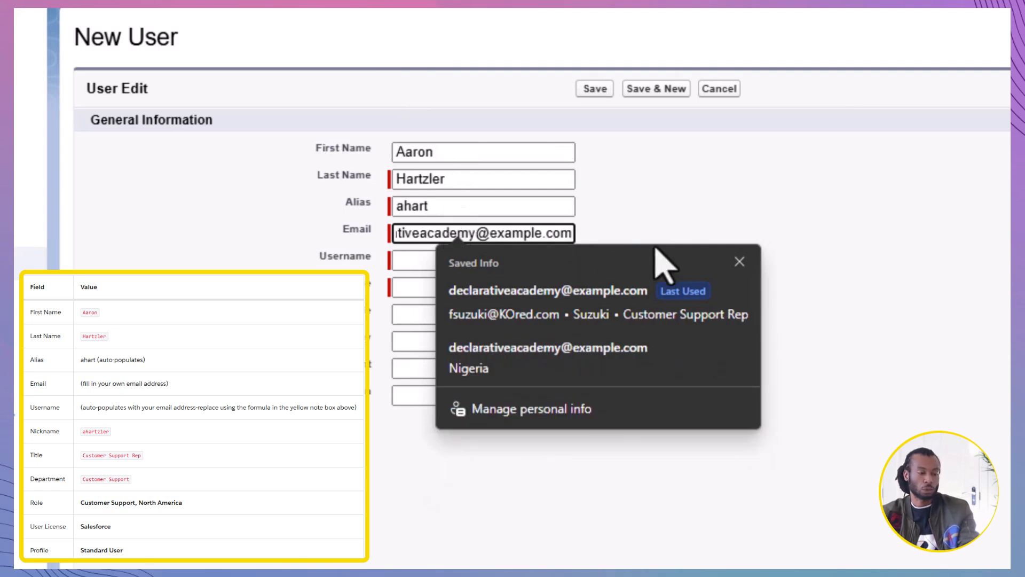
pyautogui.click(689, 230)
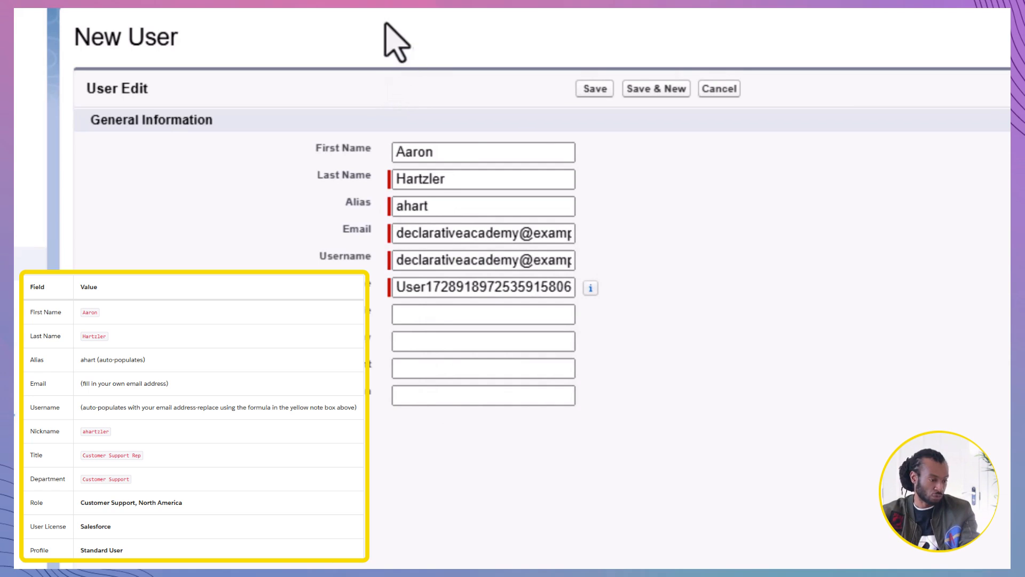
pyautogui.click(456, 263)
pyautogui.hotkey('ctrl', 'a')
pyautogui.hotkey('ctrl', 'v')
pyautogui.click(674, 307)
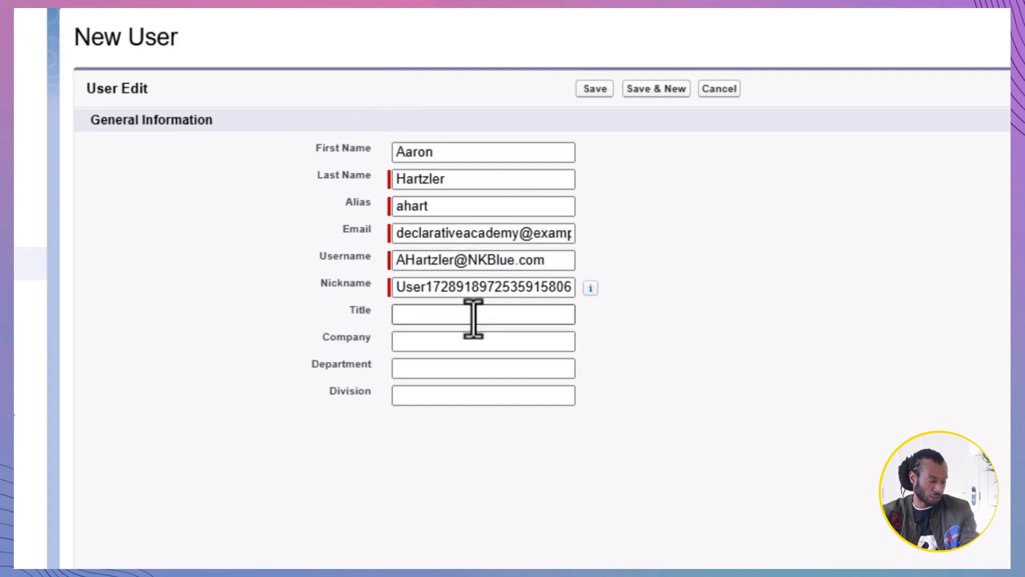
# Step: Replace the user's nickname, and set the title to Customer Support Rep and the department to Customer Support
pyautogui.click(473, 293)
pyautogui.hotkey('ctrl', 'a')
pyautogui.write('ahartzler')
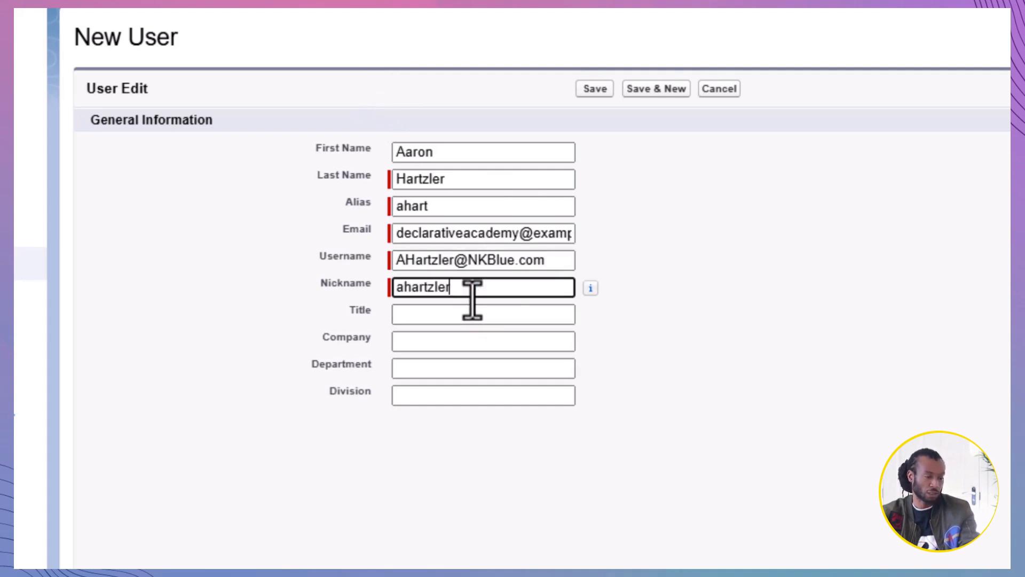
pyautogui.click(665, 314)
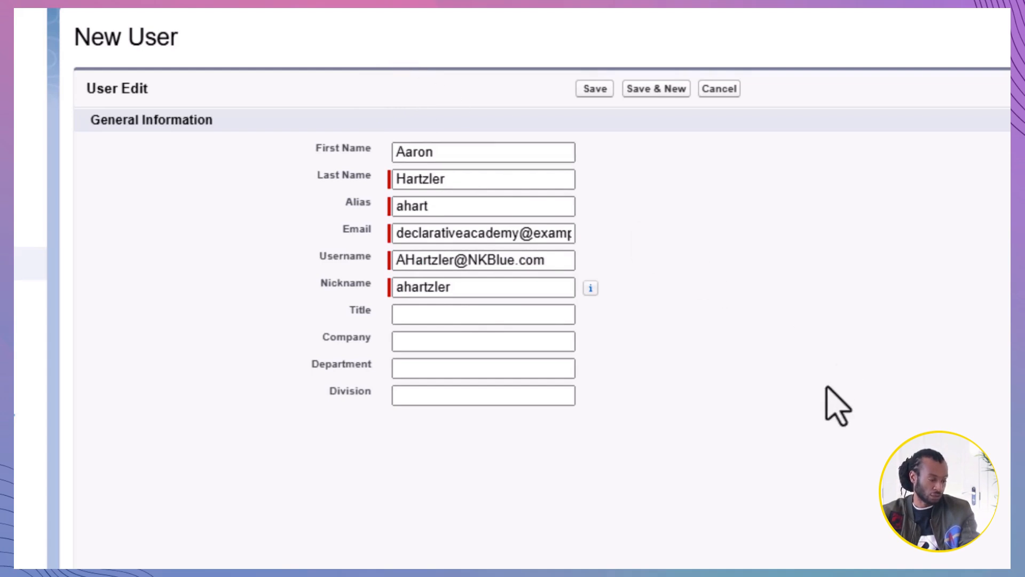
pyautogui.click(529, 314)
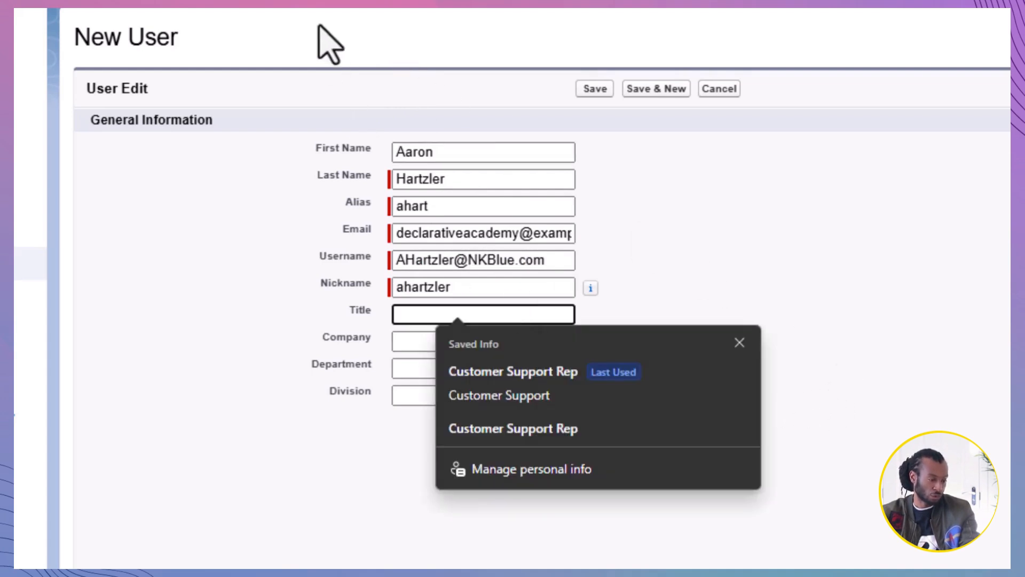
pyautogui.click(554, 395)
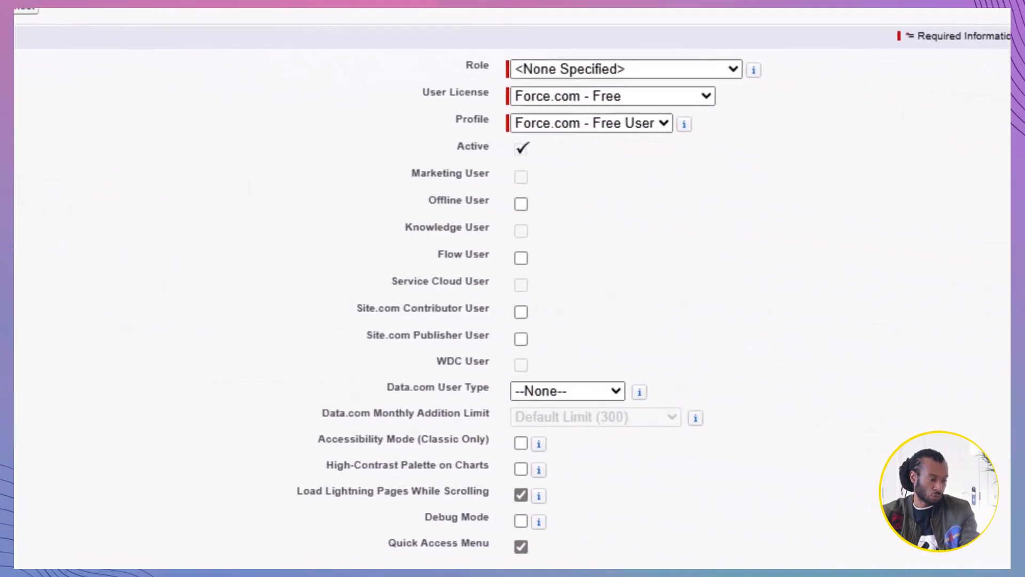
# Step: Assign the role Customer Support, North America with the Salesforce Platform license and Standard Platform User profile, and save the user
pyautogui.click(729, 69)
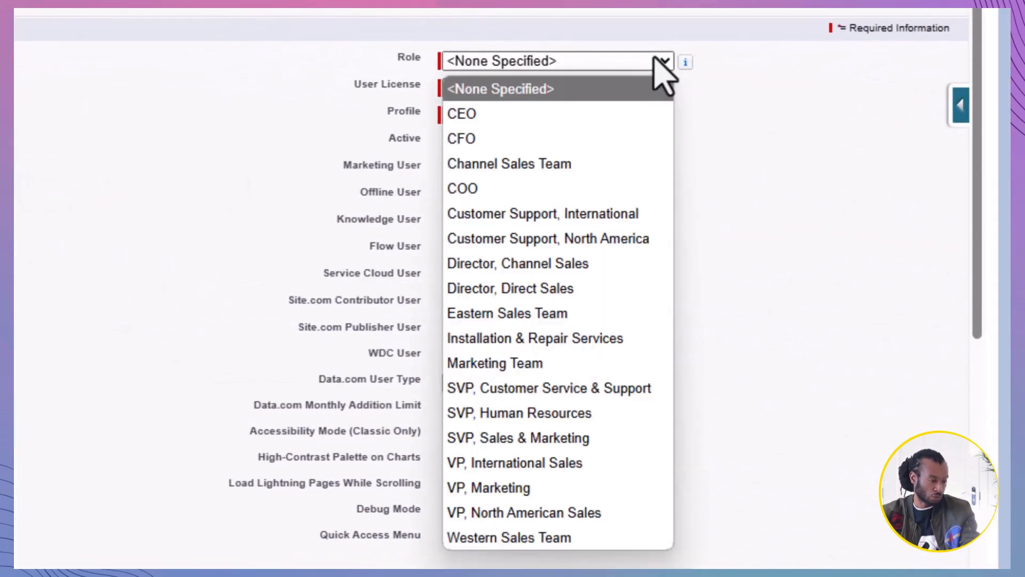
pyautogui.click(626, 239)
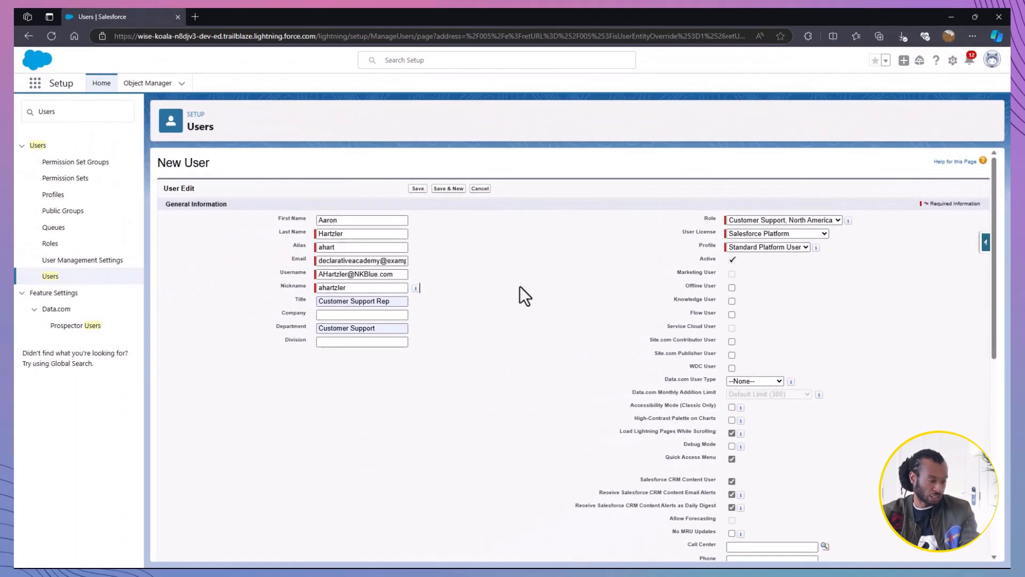
pyautogui.scroll(-10, 518, 287)
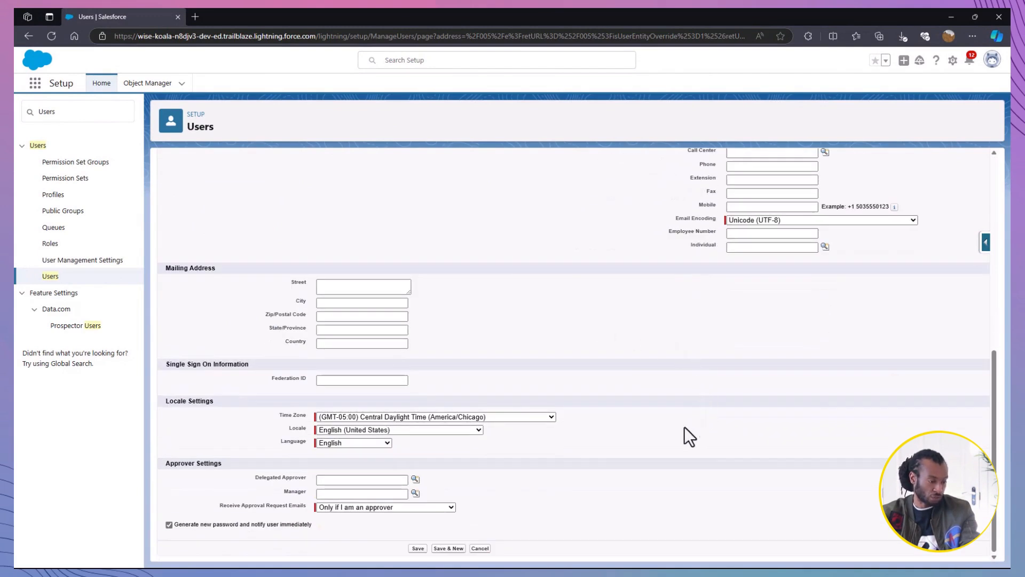
pyautogui.click(418, 548)
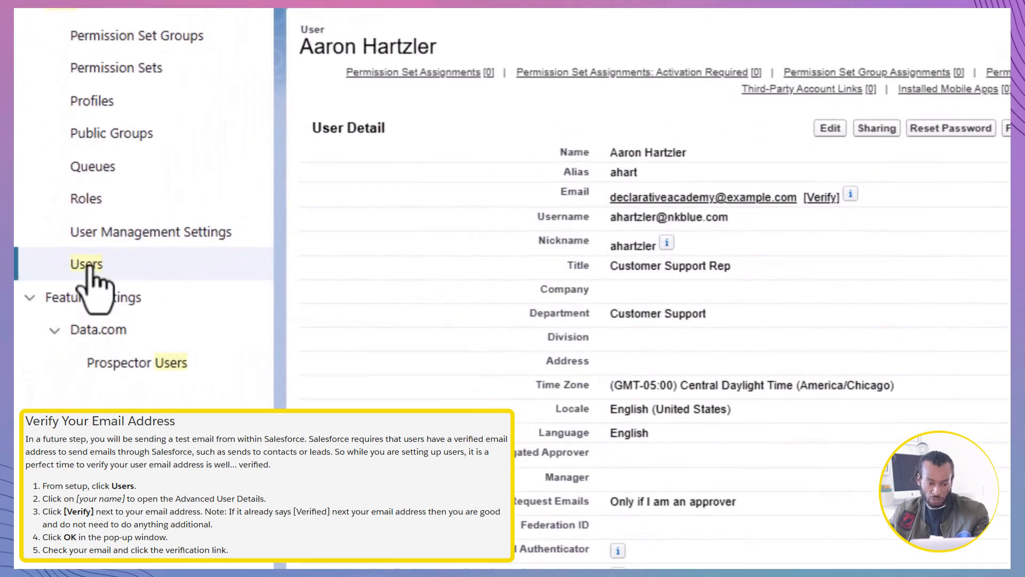
# Step: Open the North America support user's details from the user list and send a verification link to their email address
pyautogui.click(87, 264)
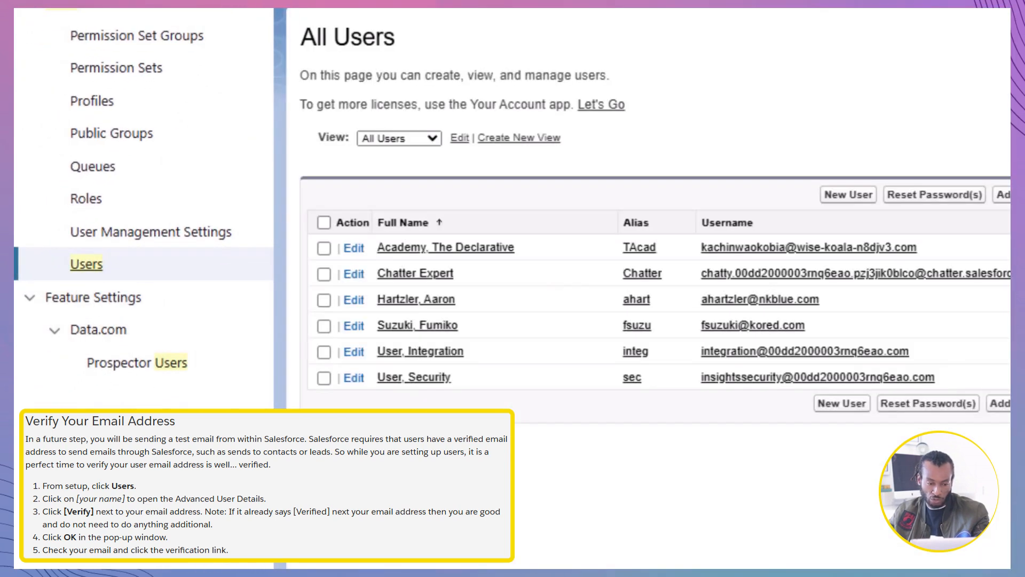
pyautogui.click(416, 299)
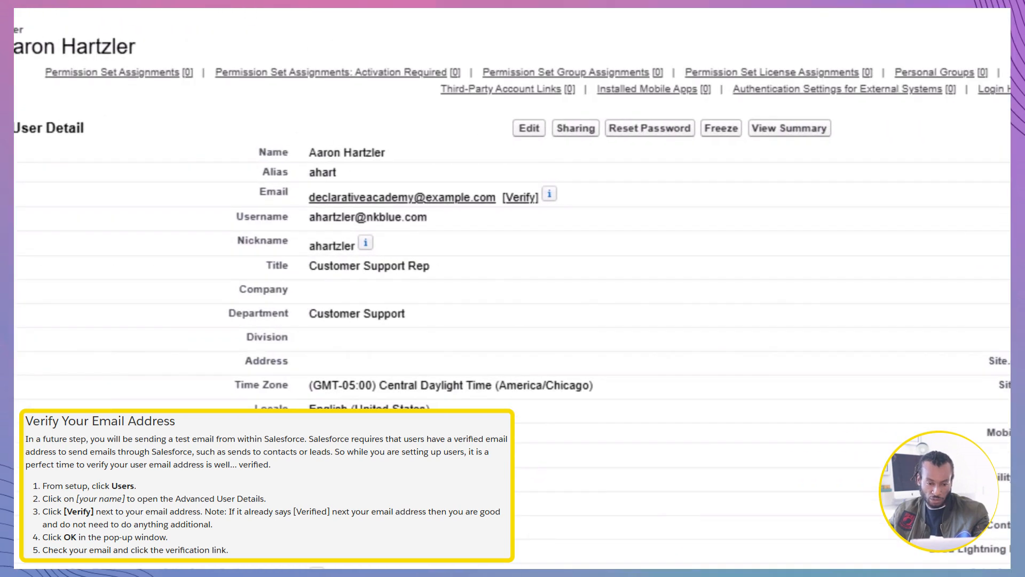
pyautogui.click(517, 199)
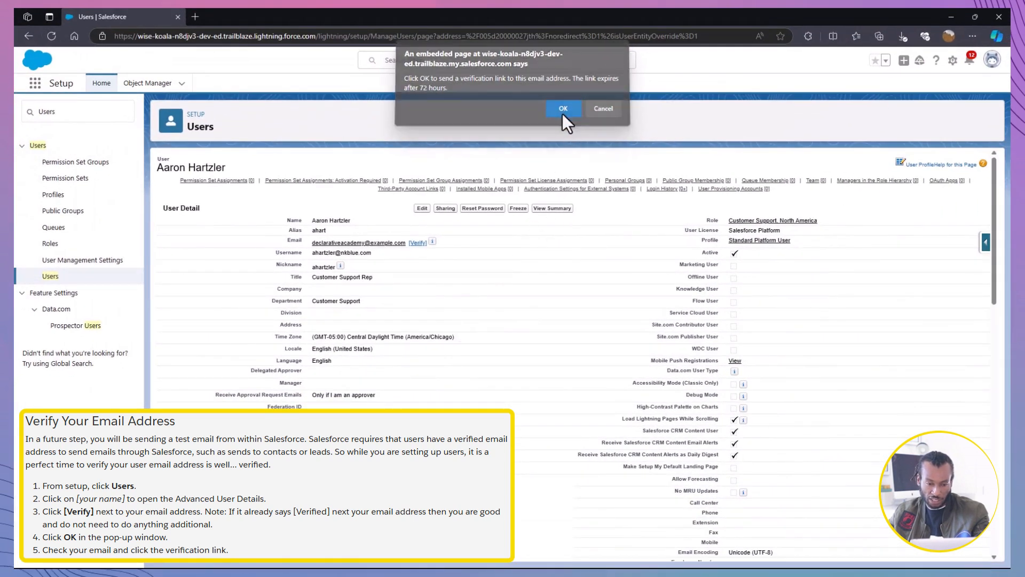
pyautogui.click(563, 113)
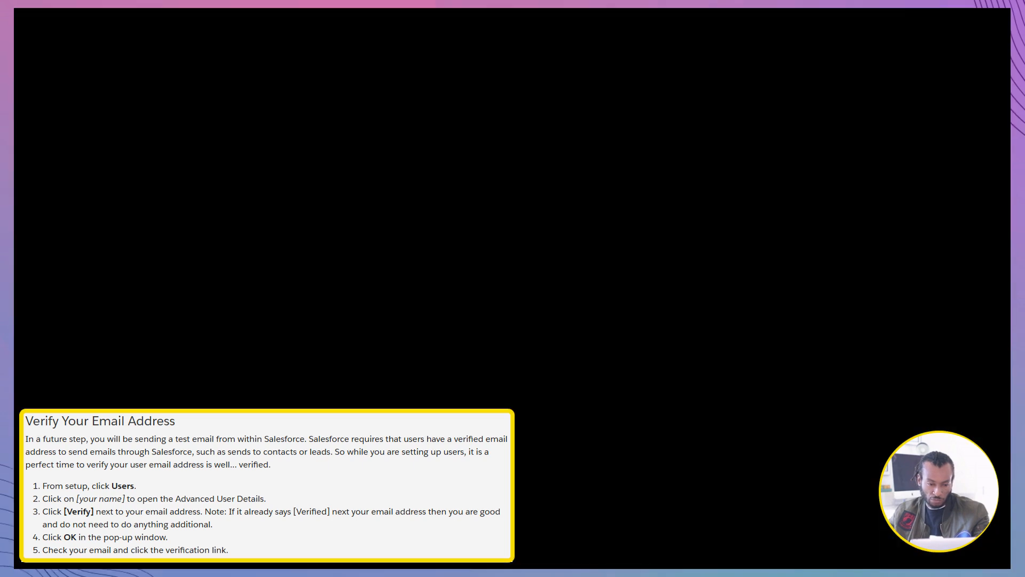
# Step: Switch to Trailhead, complete the Manage User Access assessment and continue to the next project step
pyautogui.click(297, 389)
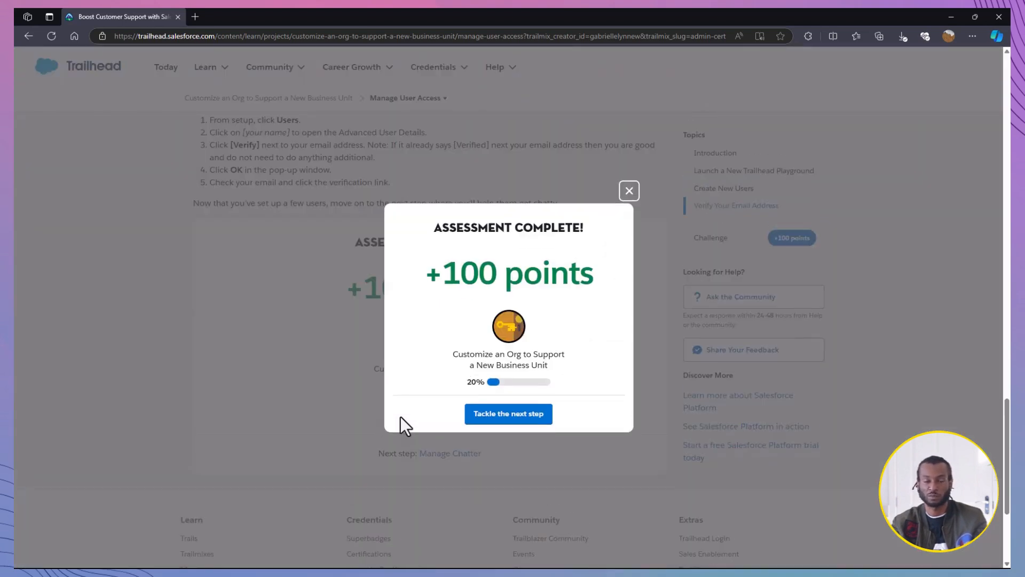
pyautogui.click(481, 413)
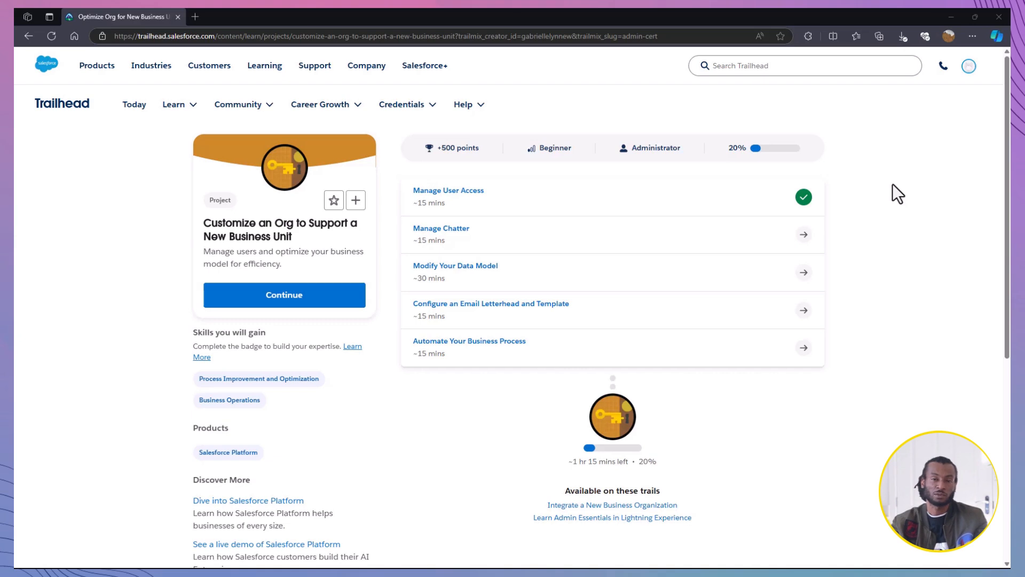